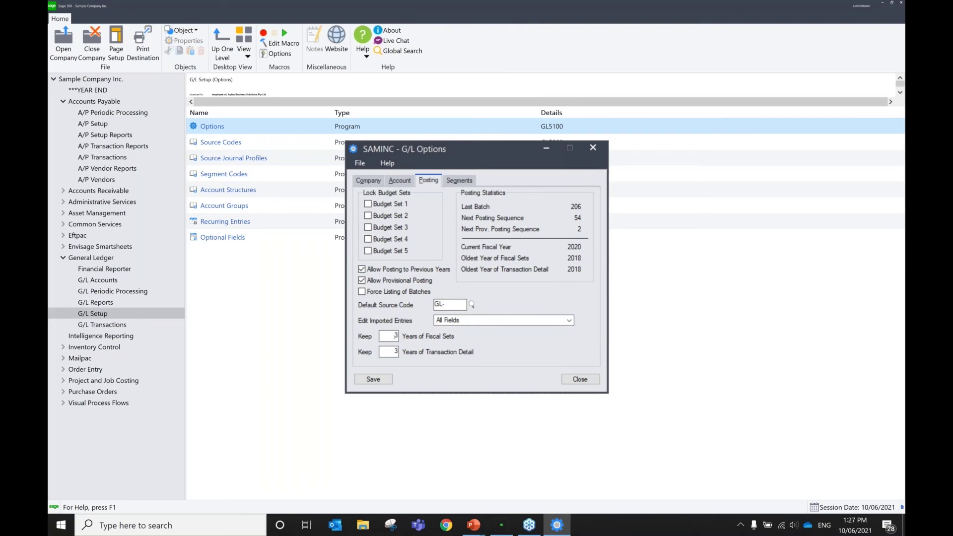
# Step: Set the G/L options to keep 99 years of fiscal sets and 99 years of transaction detail, and save
pyautogui.doubleClick(396, 336)
pyautogui.write('99')
pyautogui.doubleClick(396, 352)
pyautogui.write('99')
pyautogui.click(379, 381)
# Step: Review the default closing account in the G/L account options against the retained earnings accounts, leaving the setting as is, and close the options
pyautogui.click(410, 182)
pyautogui.doubleClick(497, 251)
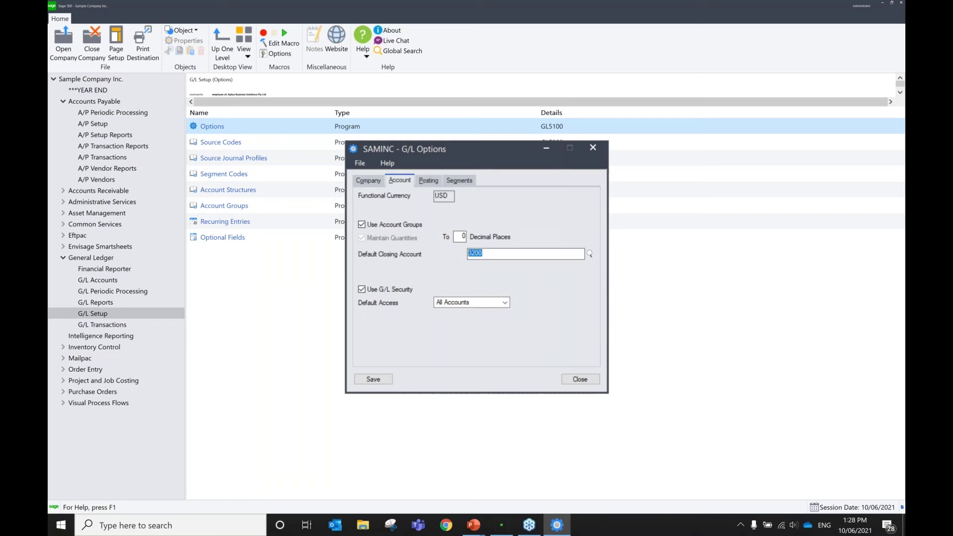
pyautogui.click(502, 254)
pyautogui.click(589, 254)
pyautogui.click(253, 170)
pyautogui.click(258, 180)
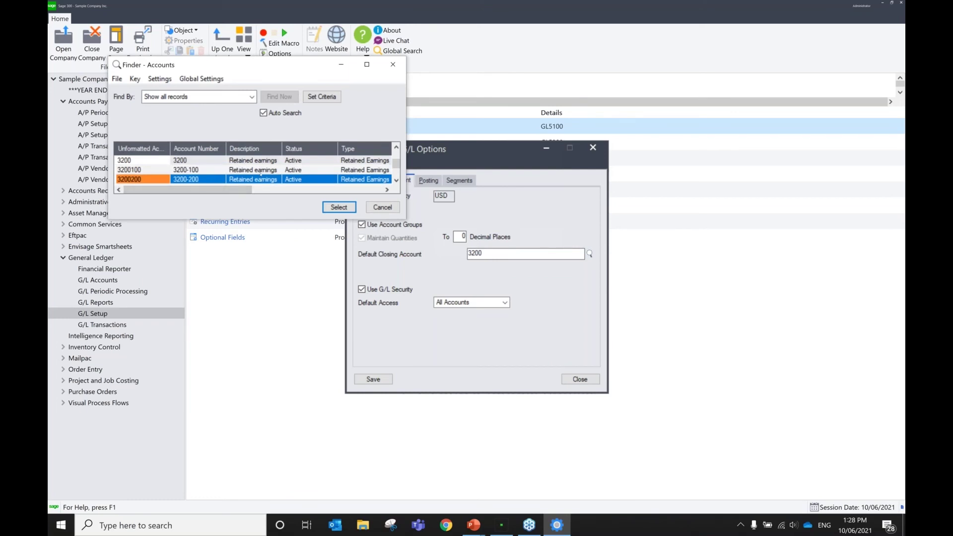
pyautogui.click(383, 208)
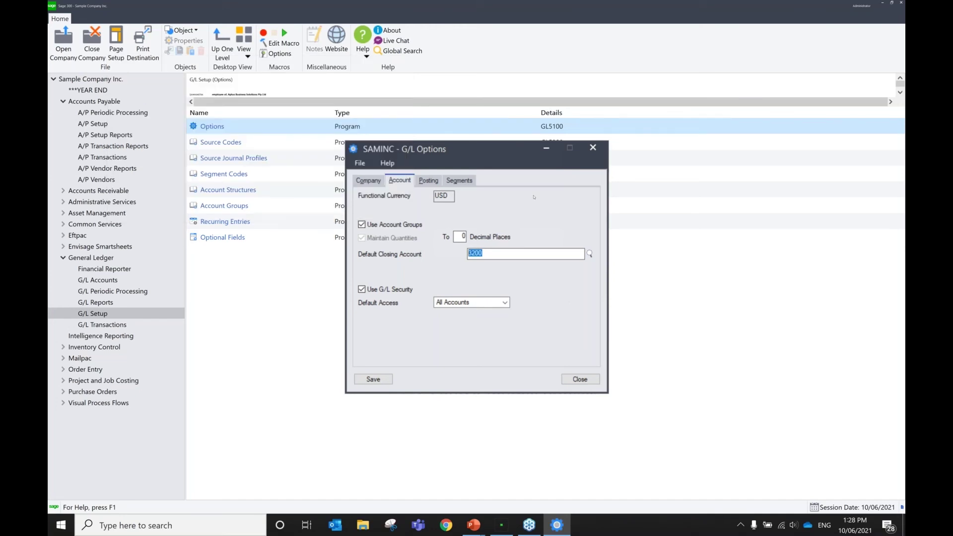
pyautogui.click(593, 148)
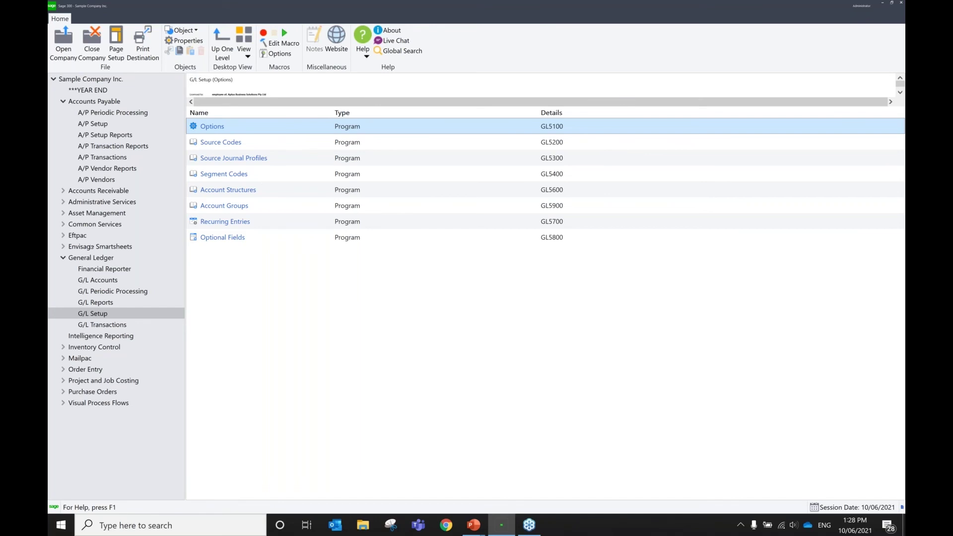
# Step: Open the G/L Accounts record screen and browse forward to account 1021
pyautogui.click(96, 280)
pyautogui.doubleClick(214, 142)
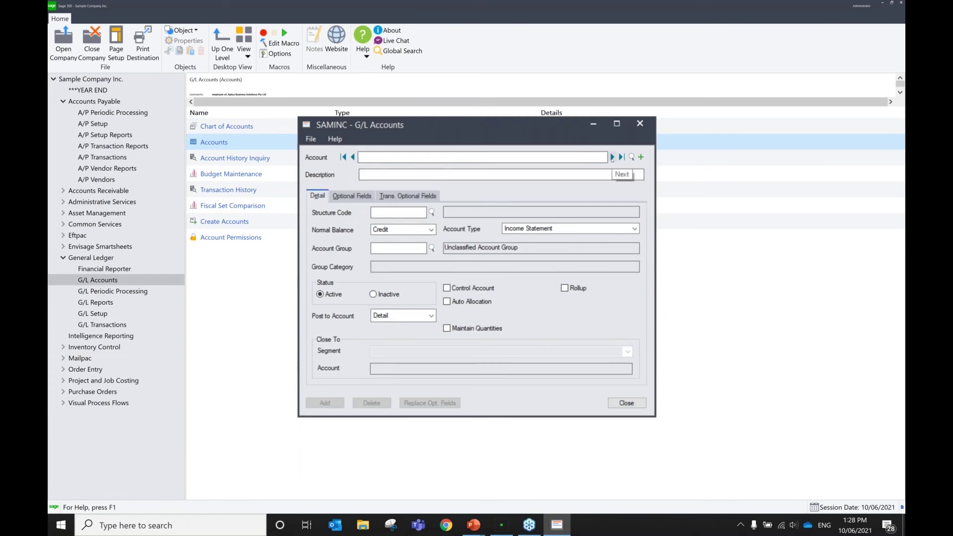
pyautogui.click(612, 157)
pyautogui.click(612, 157)
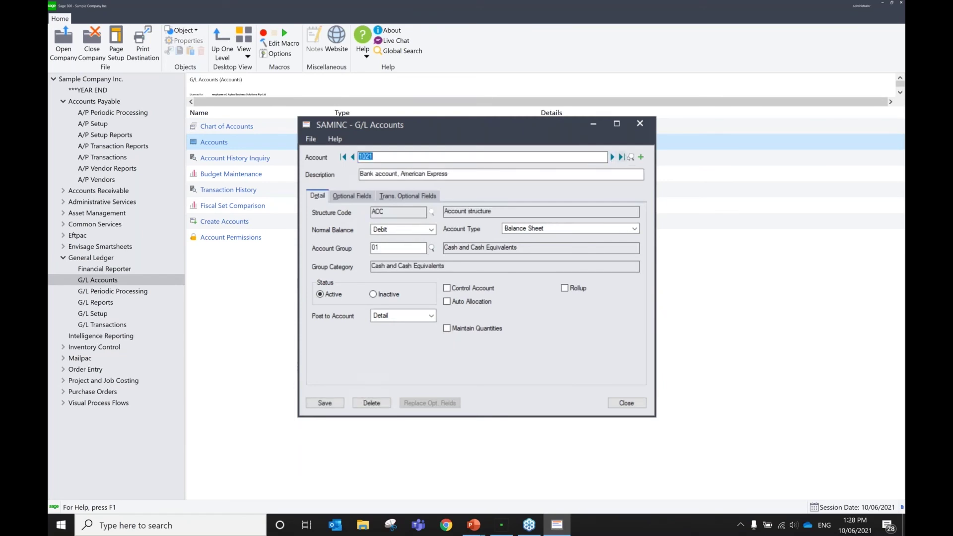
# Step: Examine the account types across the full list of G/L accounts, then close the list and the account record
pyautogui.click(632, 157)
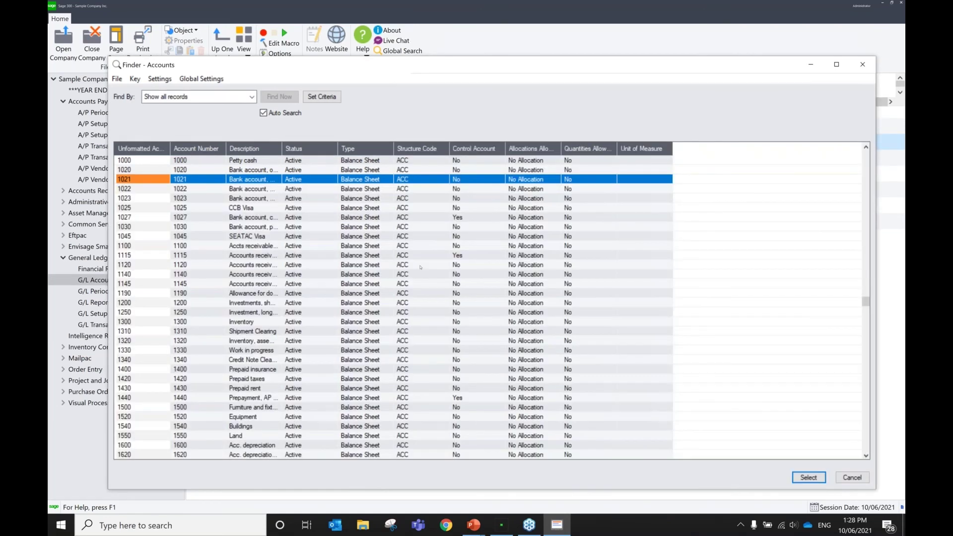
pyautogui.click(360, 407)
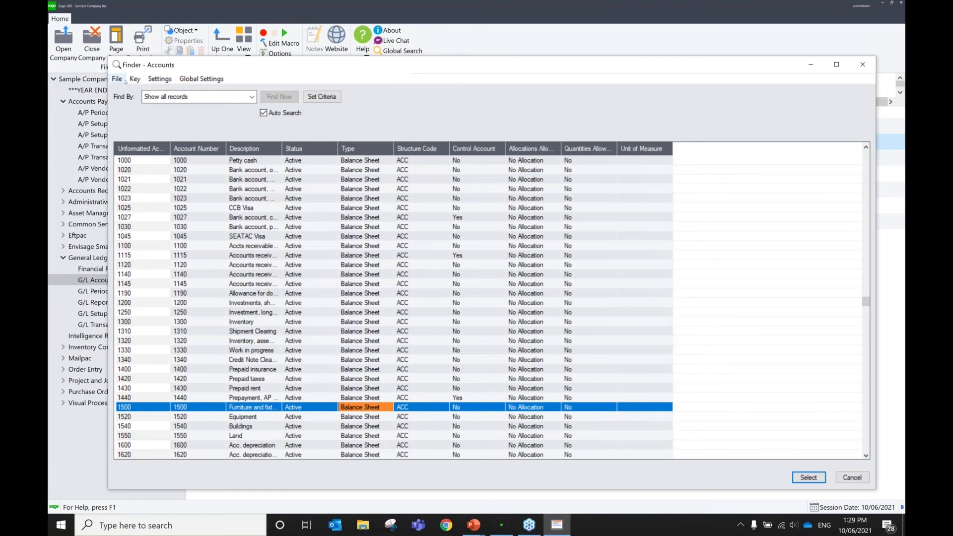
pyautogui.click(365, 259)
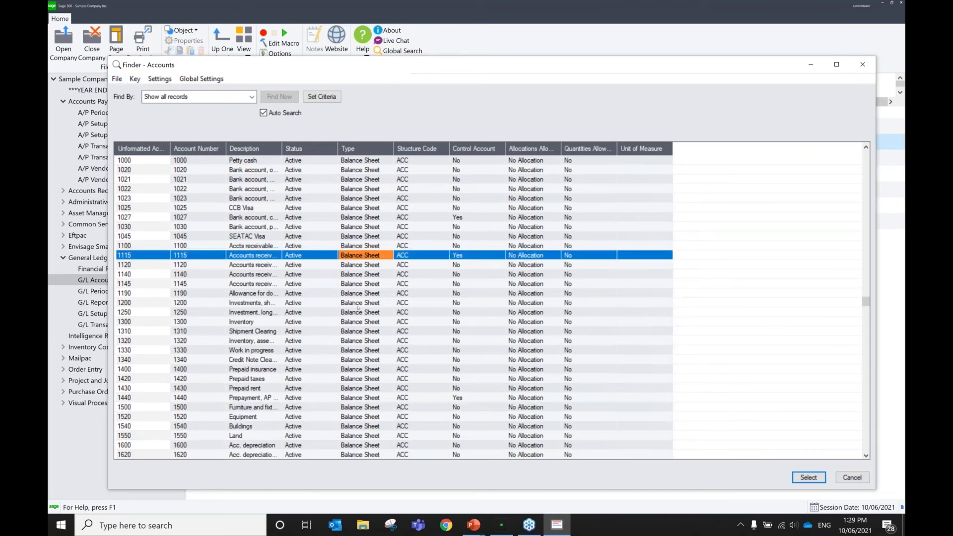
pyautogui.press('Down')
pyautogui.press('Down')
pyautogui.press('Down')
pyautogui.press('Down')
pyautogui.press('Down')
pyautogui.press('Down')
pyautogui.press('Down')
pyautogui.press('Down')
pyautogui.press('Down')
pyautogui.press('Down')
pyautogui.press('Down')
pyautogui.press('Down')
pyautogui.press('Down')
pyautogui.press('Down')
pyautogui.press('Down')
pyautogui.press('Down')
pyautogui.press('Down')
pyautogui.press('Down')
pyautogui.press('Down')
pyautogui.press('Down')
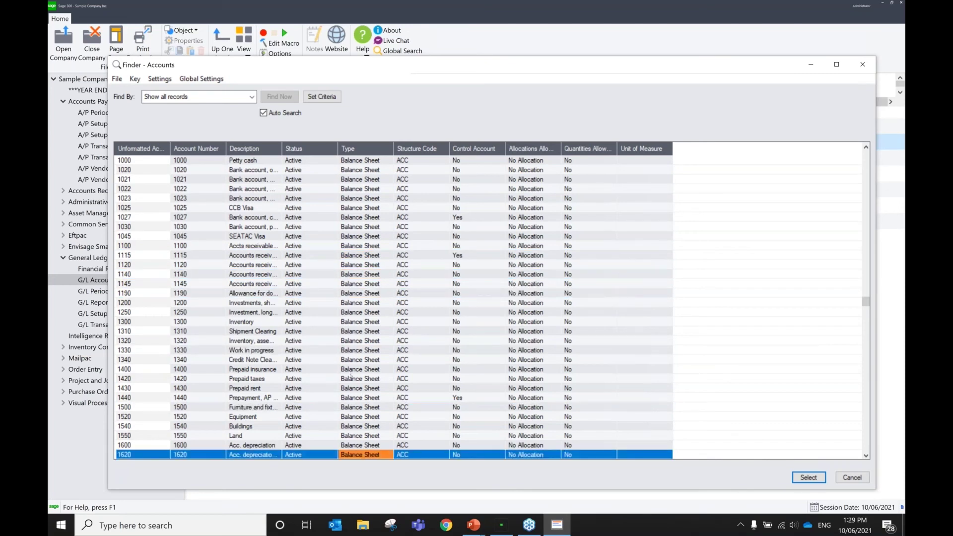
pyautogui.press('Down')
pyautogui.press('Down')
pyautogui.press('Down')
pyautogui.press('Down')
pyautogui.press('Down')
pyautogui.press('Down')
pyautogui.press('Down')
pyautogui.press('Down')
pyautogui.press('Down')
pyautogui.press('Down')
pyautogui.press('Down')
pyautogui.press('Down')
pyautogui.press('Down')
pyautogui.press('Down')
pyautogui.press('Down')
pyautogui.press('Down')
pyautogui.press('Down')
pyautogui.press('Down')
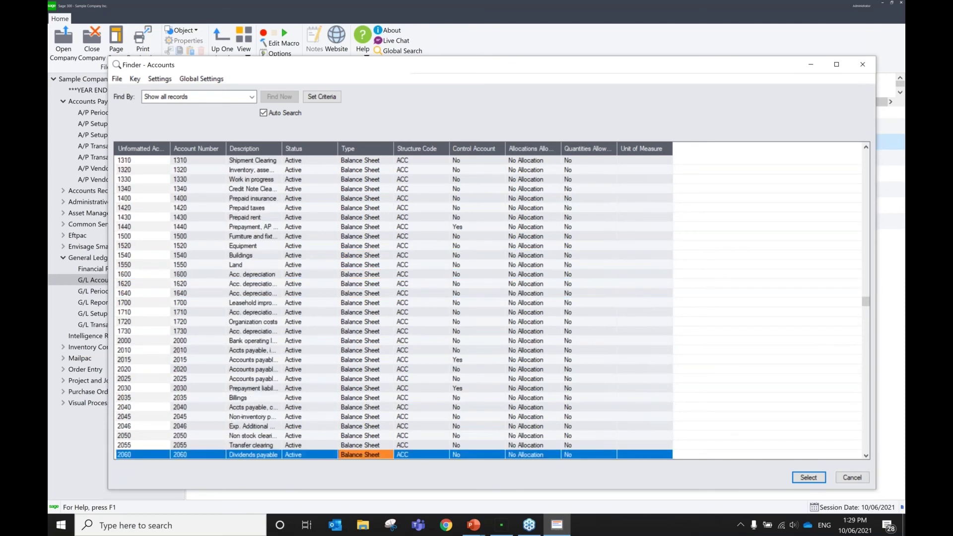
pyautogui.press('Escape')
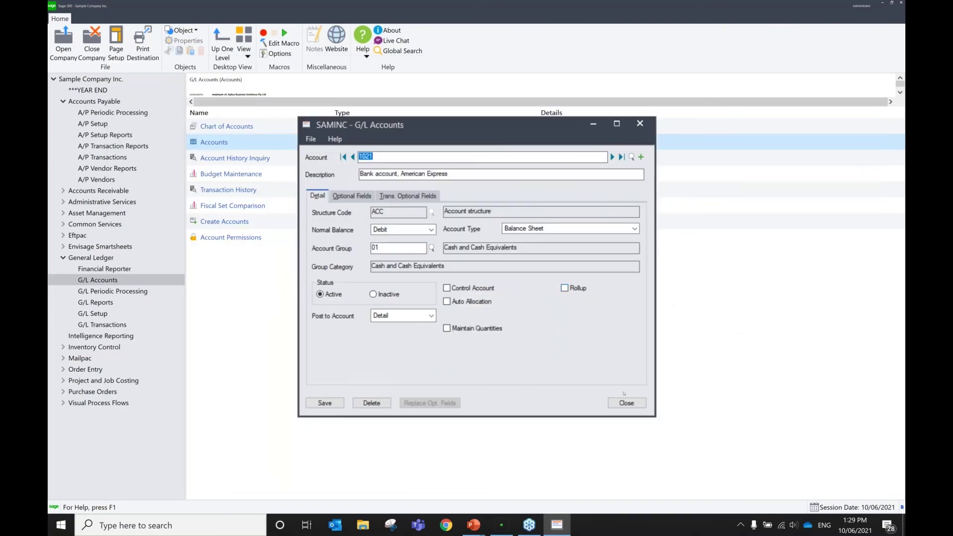
pyautogui.click(626, 403)
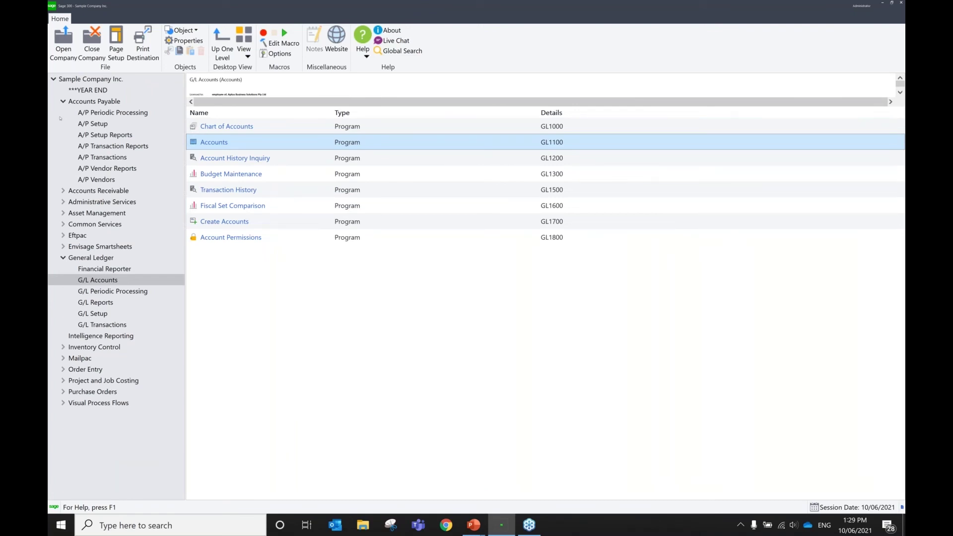
# Step: Review the A/P G/L Integration choices for how G/L transactions are created, and close without changing them
pyautogui.click(94, 101)
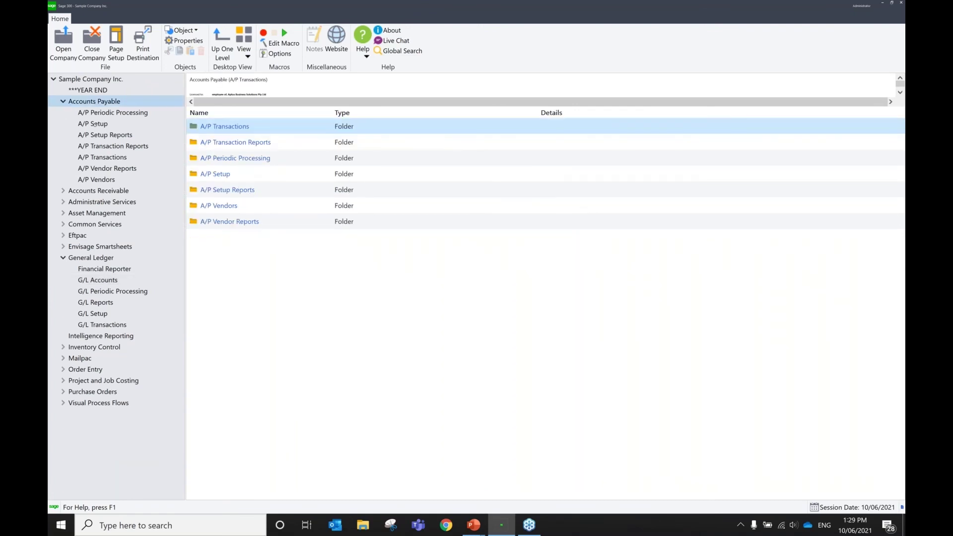
pyautogui.click(94, 124)
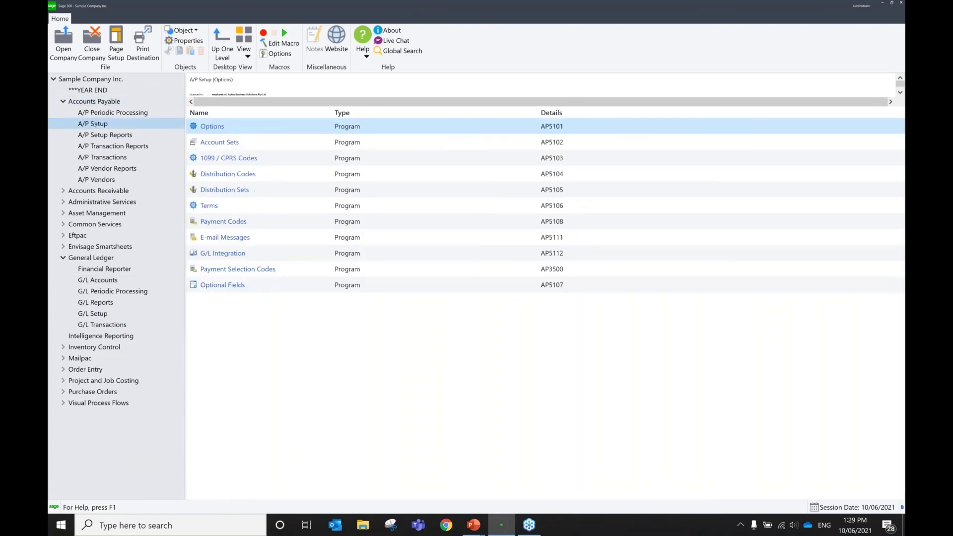
pyautogui.doubleClick(230, 254)
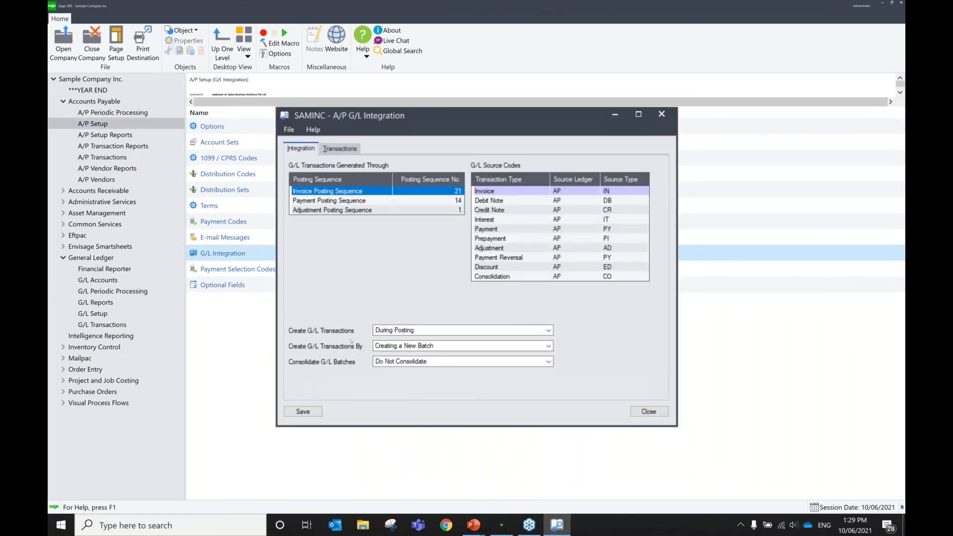
pyautogui.click(377, 346)
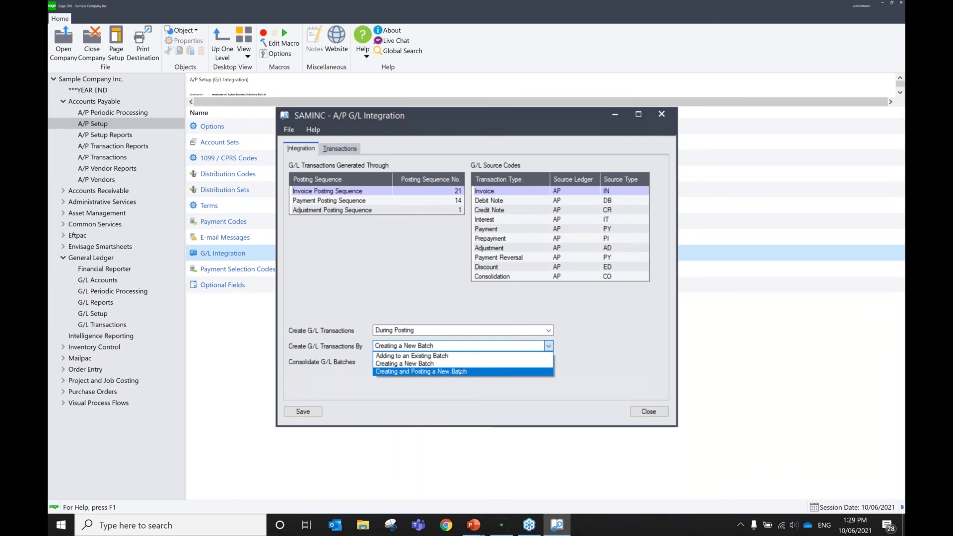
pyautogui.click(647, 421)
pyautogui.click(649, 411)
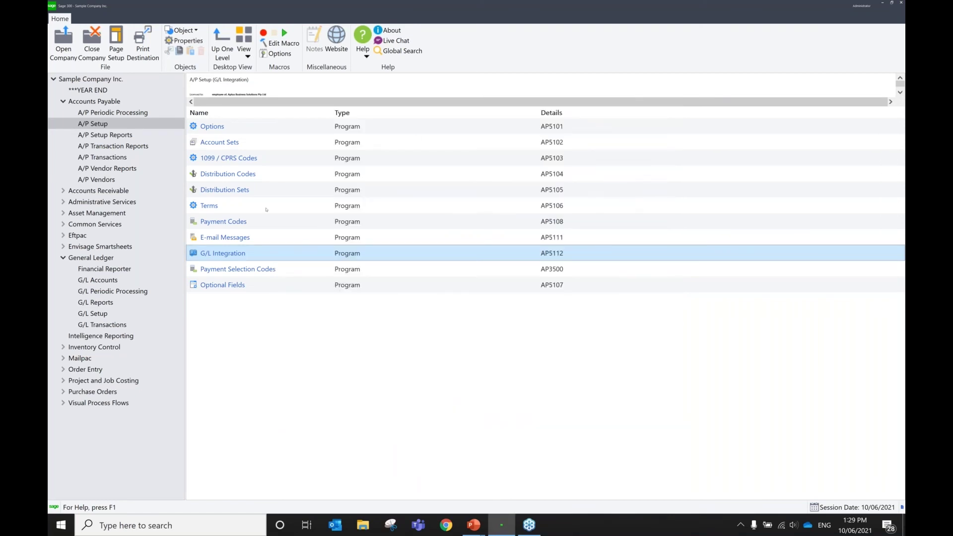
# Step: Run Day End Processing from the Inventory Control periodic processing and dismiss its message
pyautogui.click(103, 348)
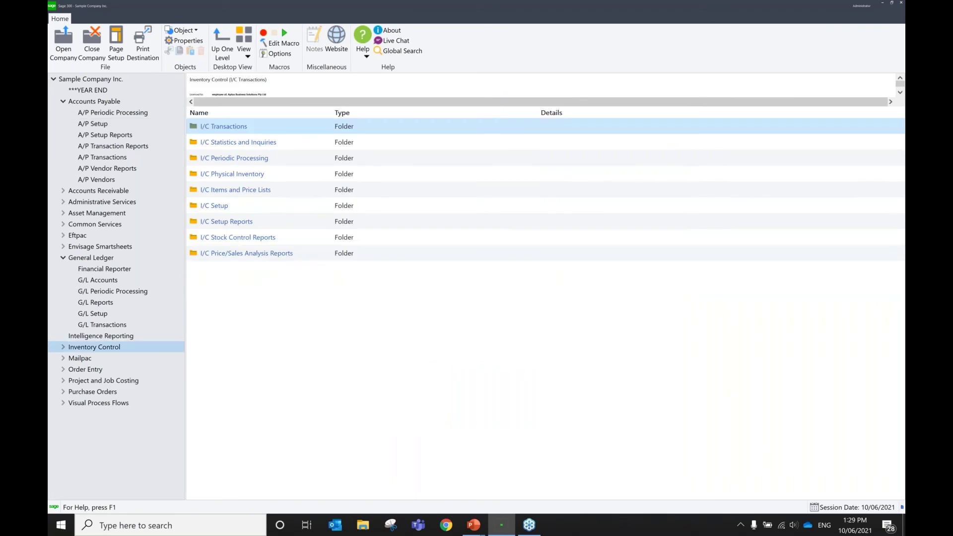
pyautogui.doubleClick(225, 157)
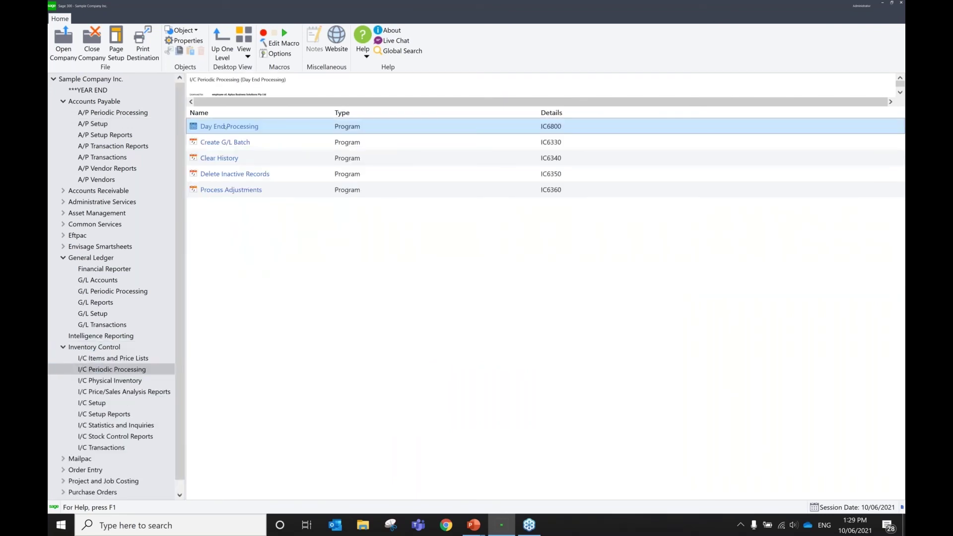
pyautogui.doubleClick(226, 126)
pyautogui.click(391, 295)
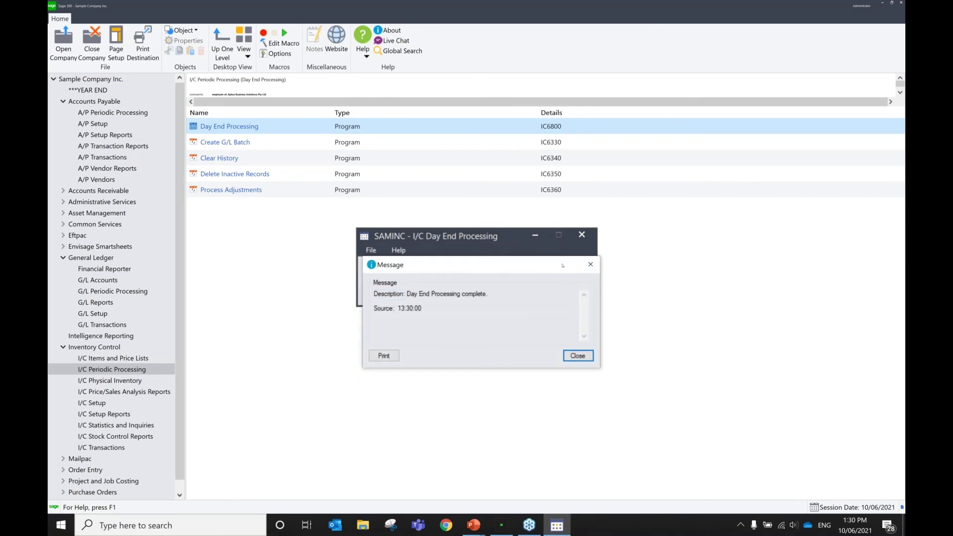
pyautogui.click(590, 264)
# Step: Inspect the current Classic Desktop users and their open screens through the licence information, try selecting the listed user, and close without signing anyone out
pyautogui.click(391, 30)
pyautogui.click(595, 372)
pyautogui.click(360, 313)
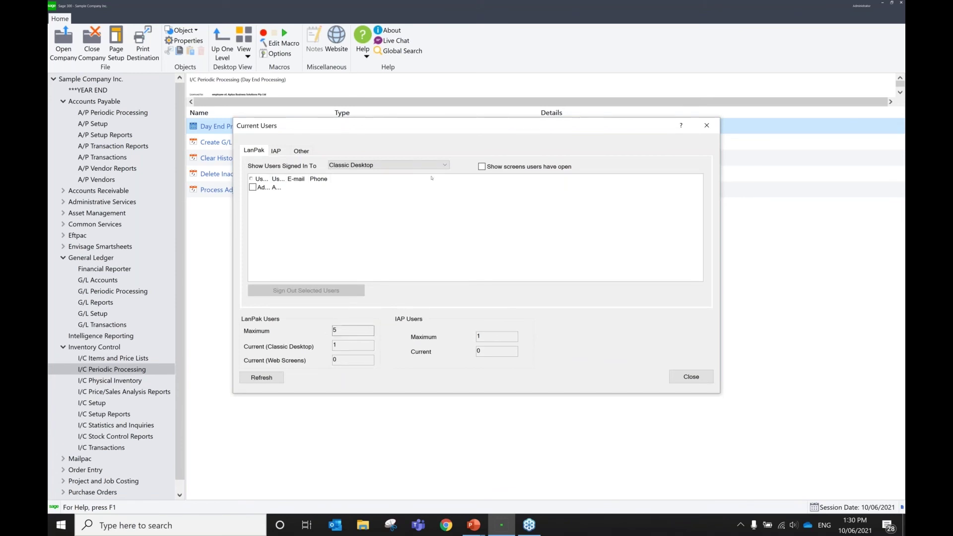
pyautogui.click(481, 166)
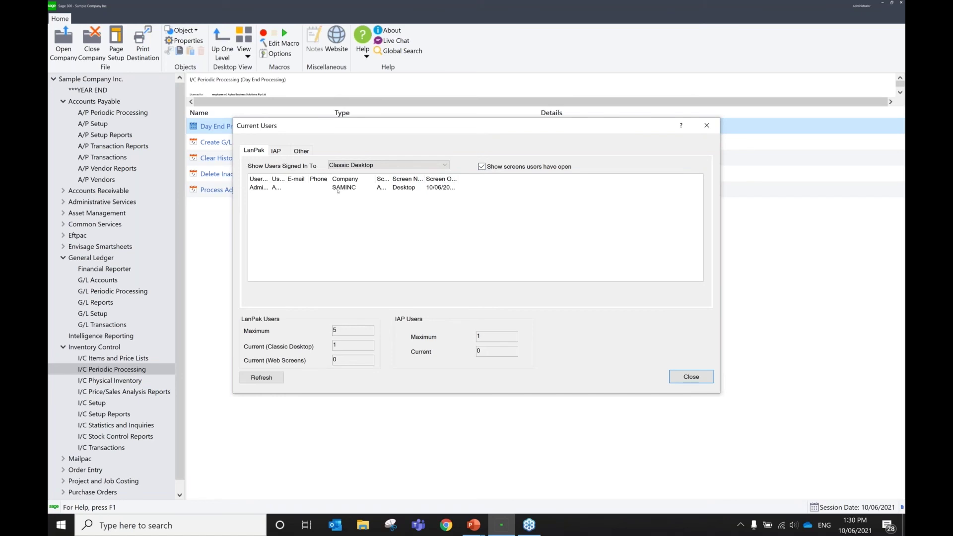
pyautogui.click(481, 167)
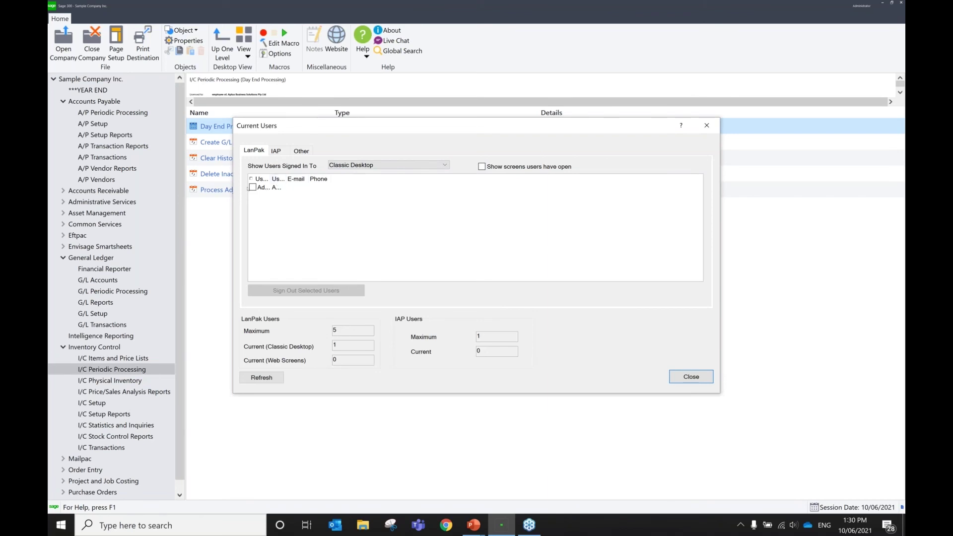
pyautogui.click(253, 187)
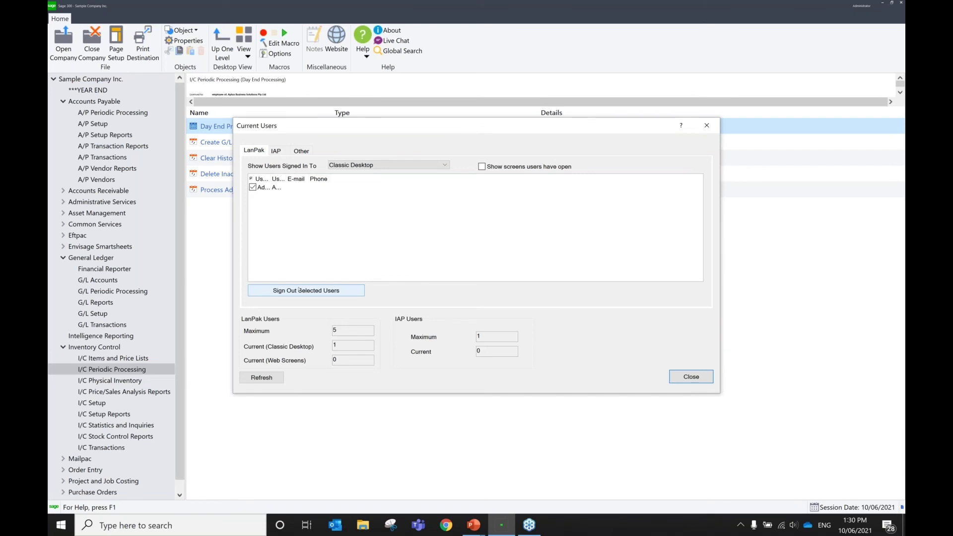
pyautogui.click(698, 128)
pyautogui.click(606, 315)
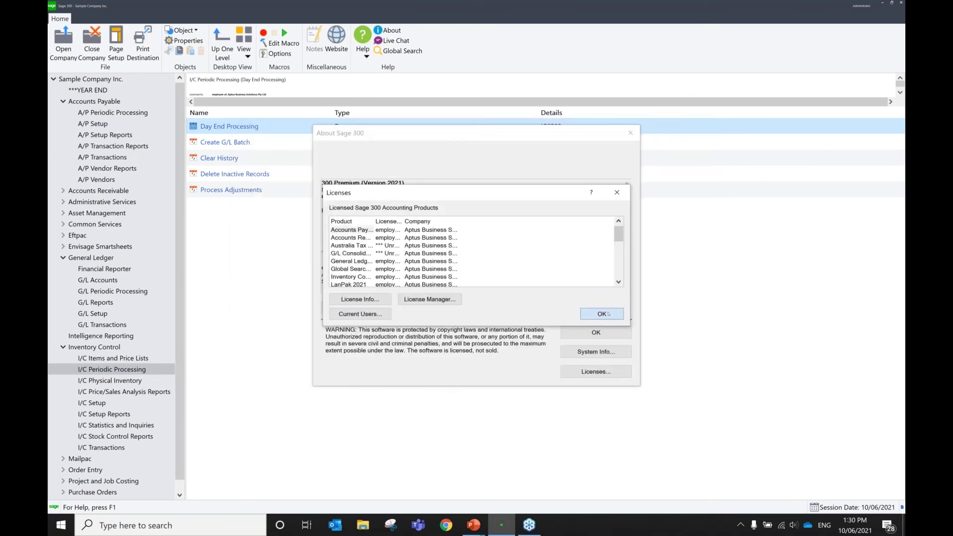
pyautogui.click(631, 134)
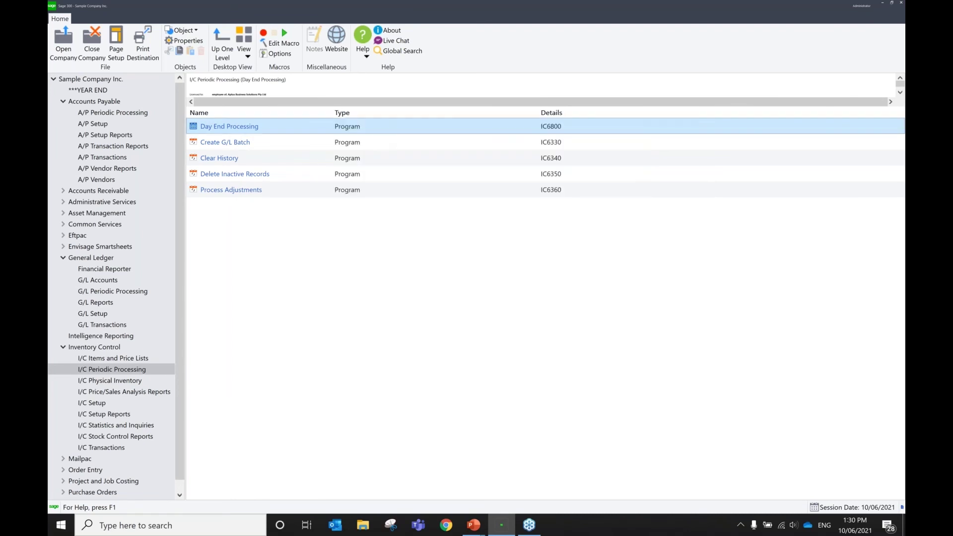
# Step: Look over the A/P and A/R periodic processing programs, review the A/R Year End options, and close without processing
pyautogui.click(126, 114)
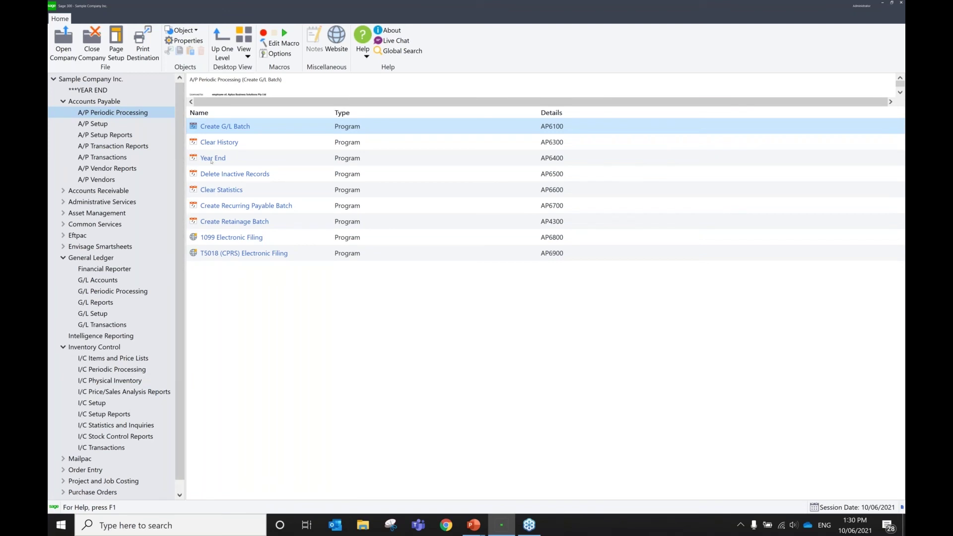
pyautogui.click(122, 192)
pyautogui.click(106, 226)
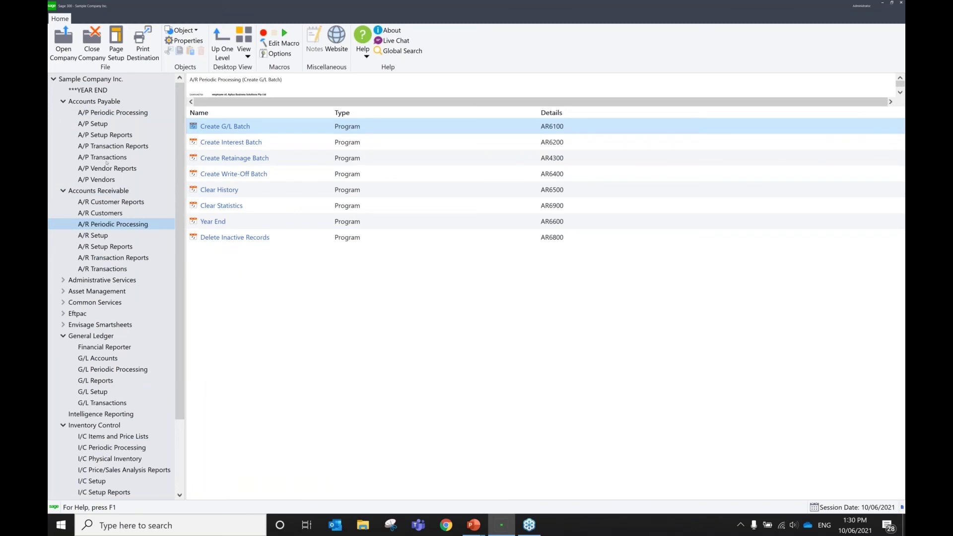
pyautogui.doubleClick(223, 222)
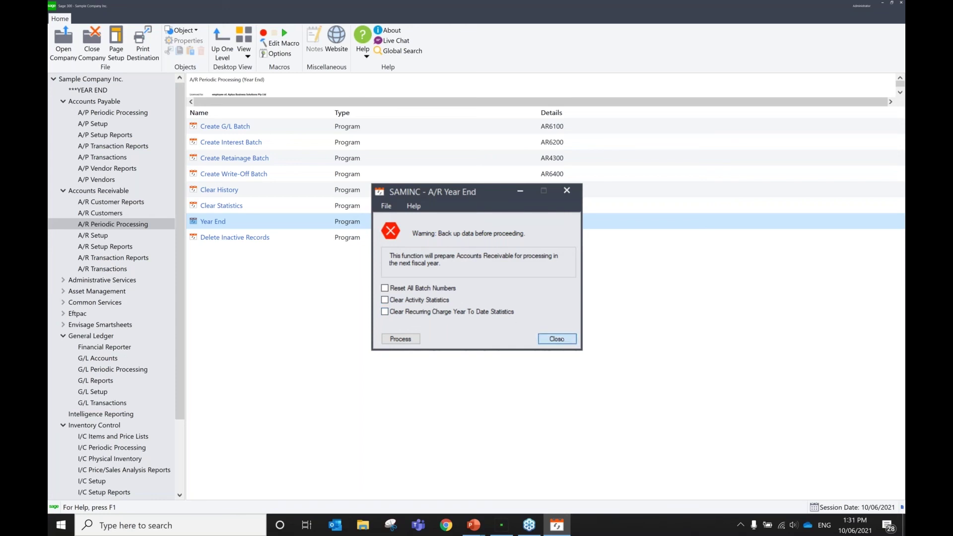
pyautogui.click(560, 339)
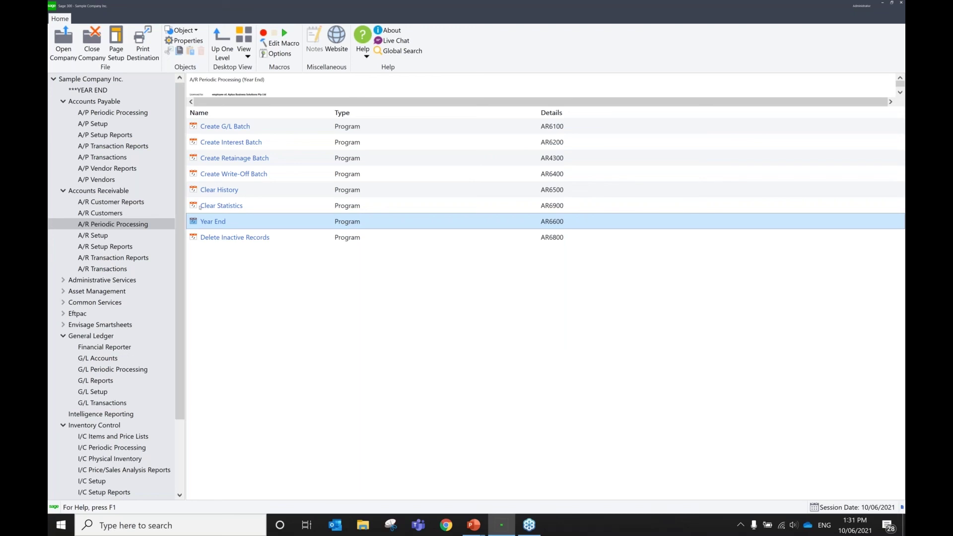
# Step: Run Create New Year in the G/L periodic processing for fiscal year 2021, and close its messages and window
pyautogui.click(94, 337)
pyautogui.click(97, 371)
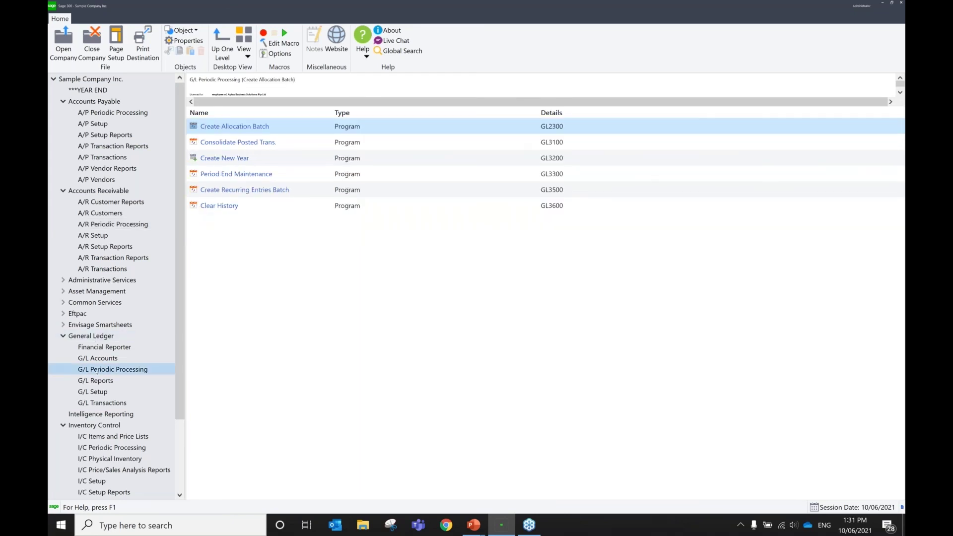
pyautogui.click(227, 159)
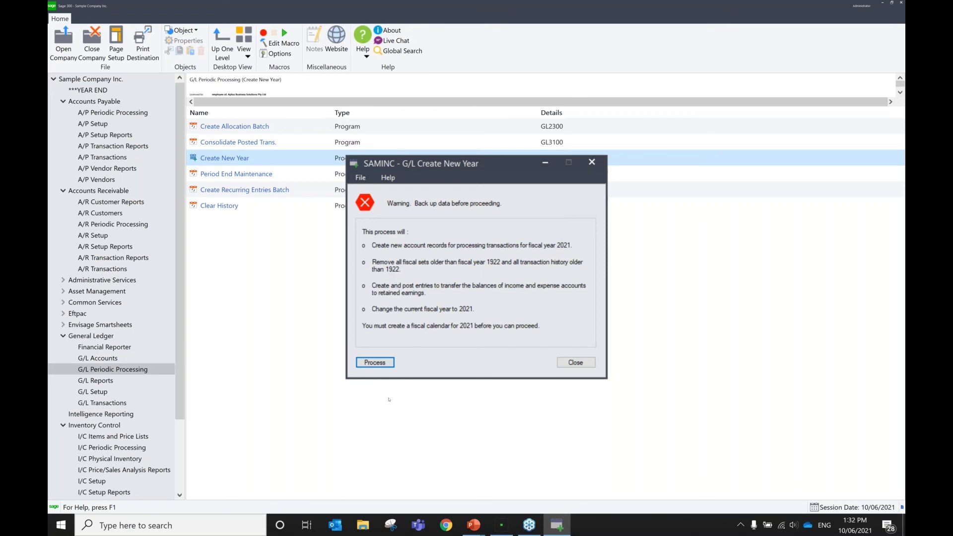
pyautogui.click(375, 363)
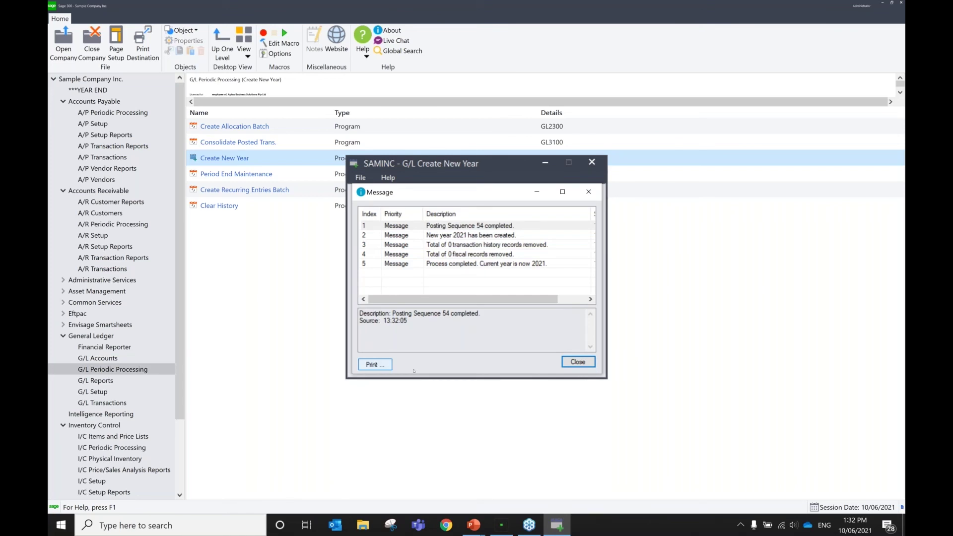
pyautogui.click(588, 192)
pyautogui.click(593, 163)
# Step: Open the posted closing entries batch 000208 from the G/L batch list under G/L Transactions
pyautogui.click(96, 337)
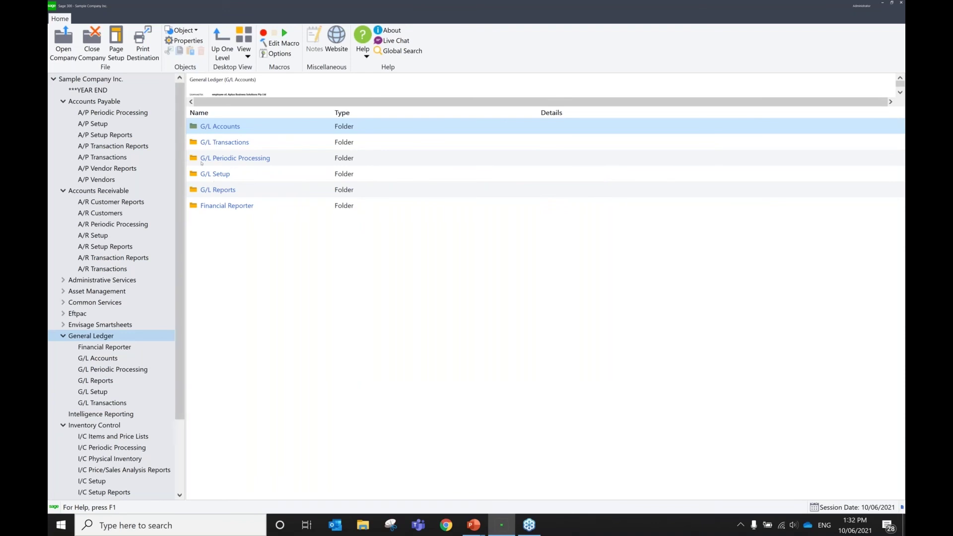
pyautogui.click(208, 143)
pyautogui.doubleClick(209, 144)
pyautogui.doubleClick(215, 126)
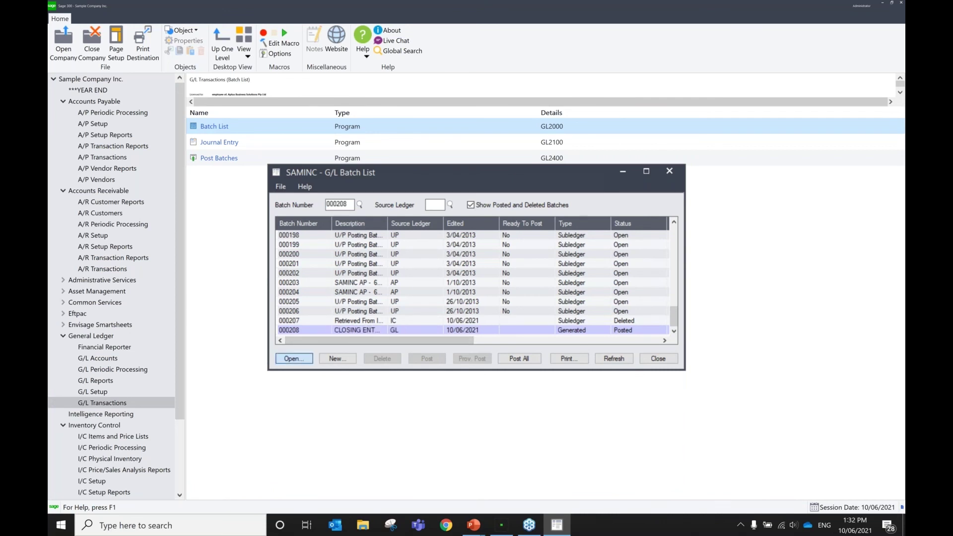
pyautogui.click(303, 359)
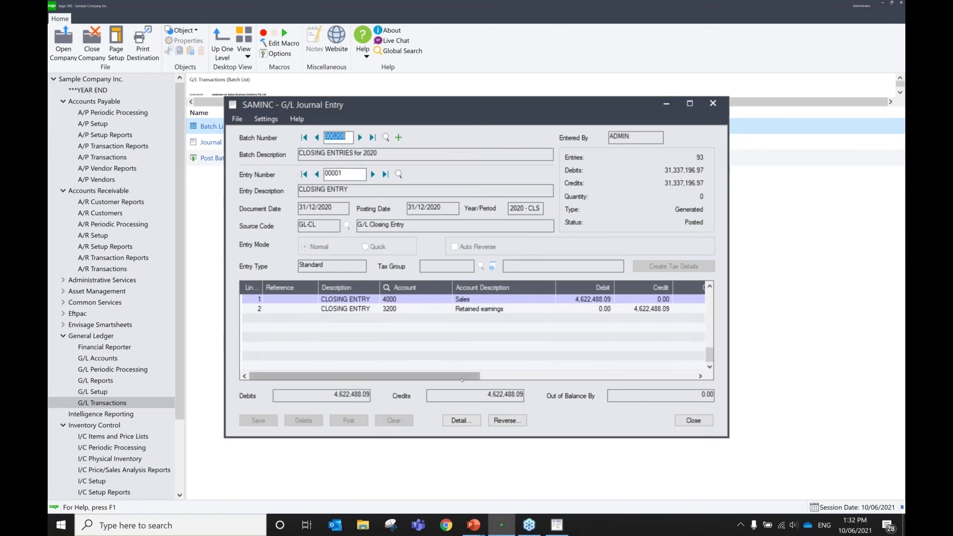
# Step: Examine the closing journal entries from entry 00001 to 00007, including accounts, amounts and dates, and close the journal entry and batch list
pyautogui.moveTo(447, 376); pyautogui.dragTo(482, 376)
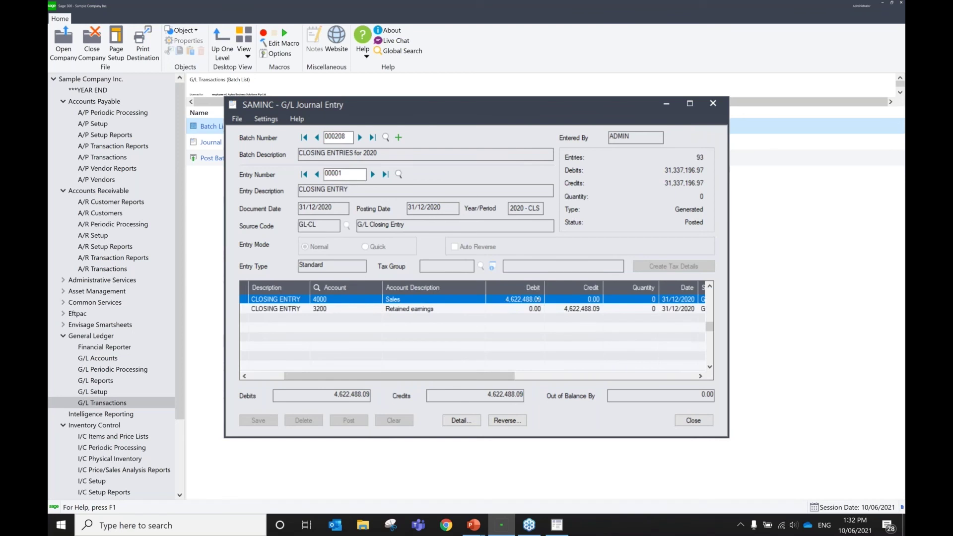
pyautogui.click(372, 174)
pyautogui.click(373, 174)
pyautogui.click(373, 174)
pyautogui.click(373, 174)
pyautogui.click(373, 174)
pyautogui.click(373, 174)
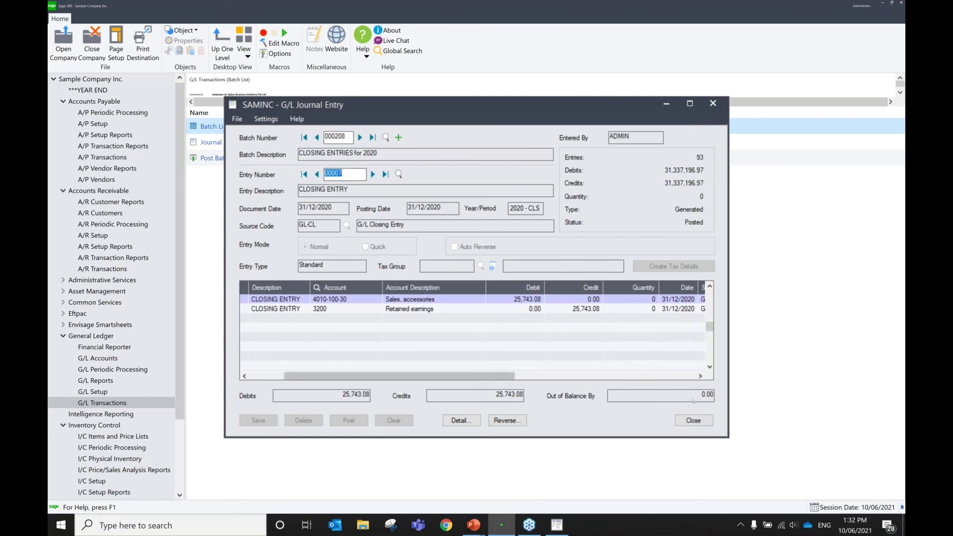
pyautogui.click(693, 420)
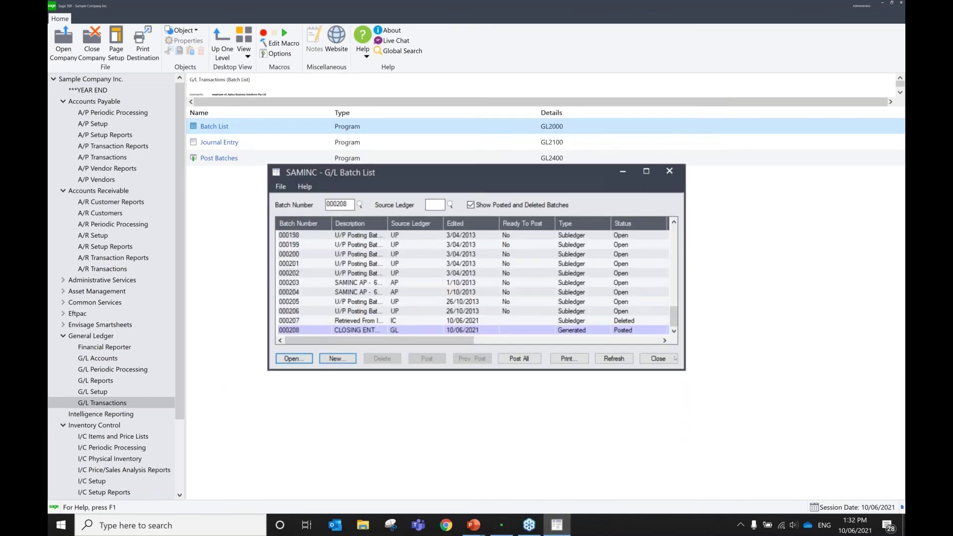
pyautogui.click(659, 359)
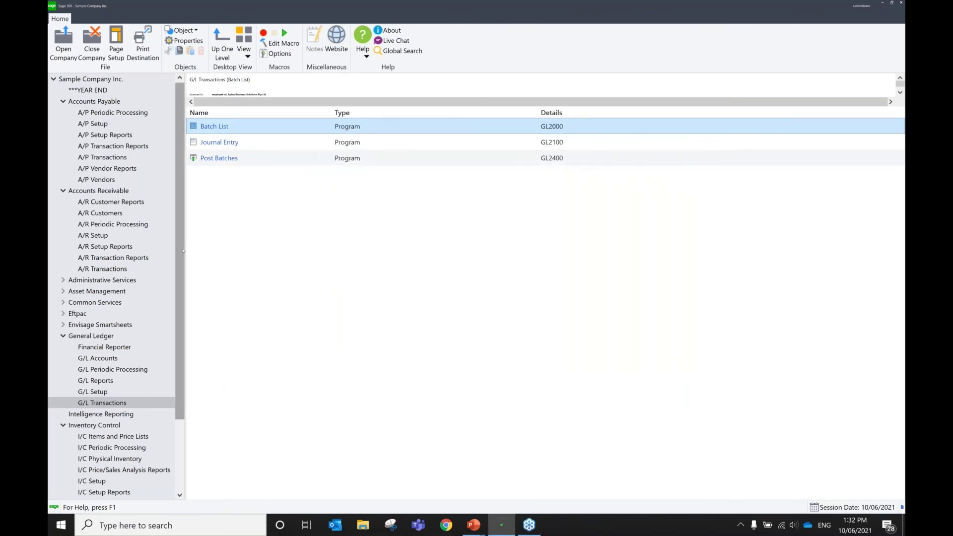
# Step: Add fiscal year 2022 to the Fiscal Calendar in Common Services
pyautogui.click(117, 303)
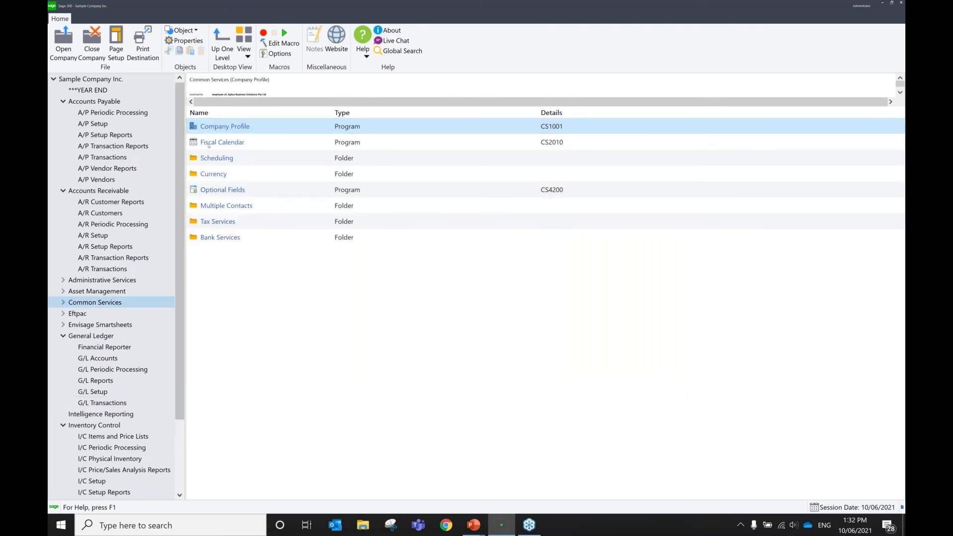
pyautogui.click(208, 144)
pyautogui.doubleClick(208, 143)
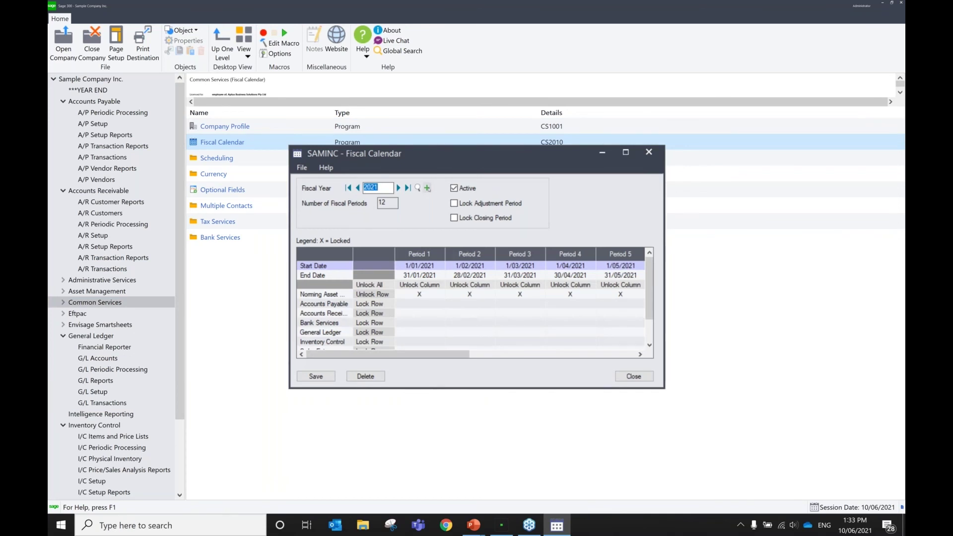
pyautogui.click(427, 189)
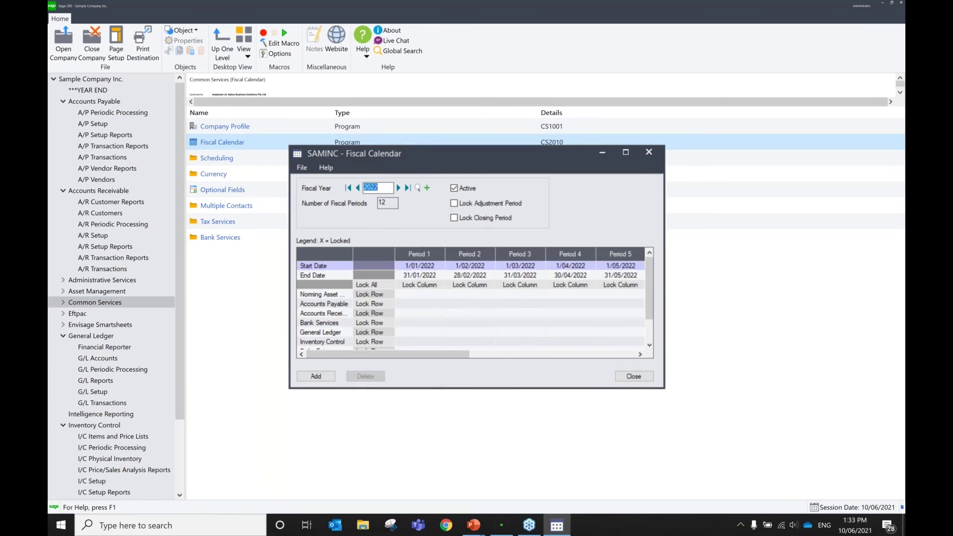
pyautogui.click(313, 380)
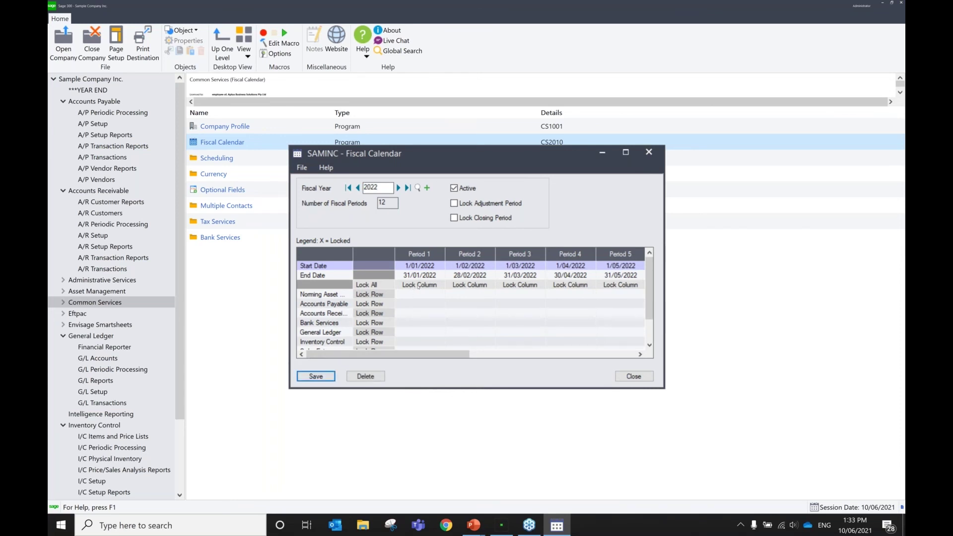
# Step: Lock periods 1 to 5 of fiscal year 2022 for all modules in the fiscal calendar
pyautogui.click(419, 285)
pyautogui.click(463, 286)
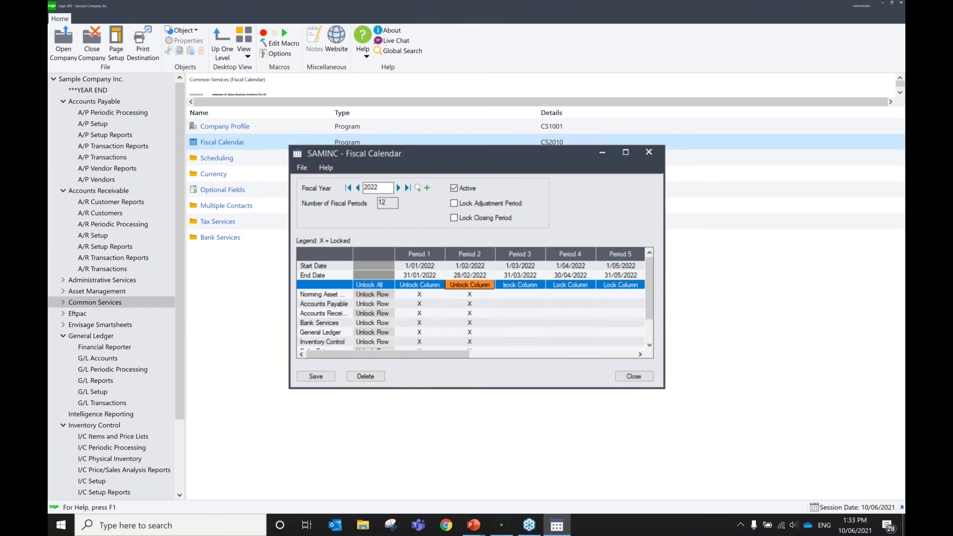
pyautogui.click(527, 285)
pyautogui.click(583, 286)
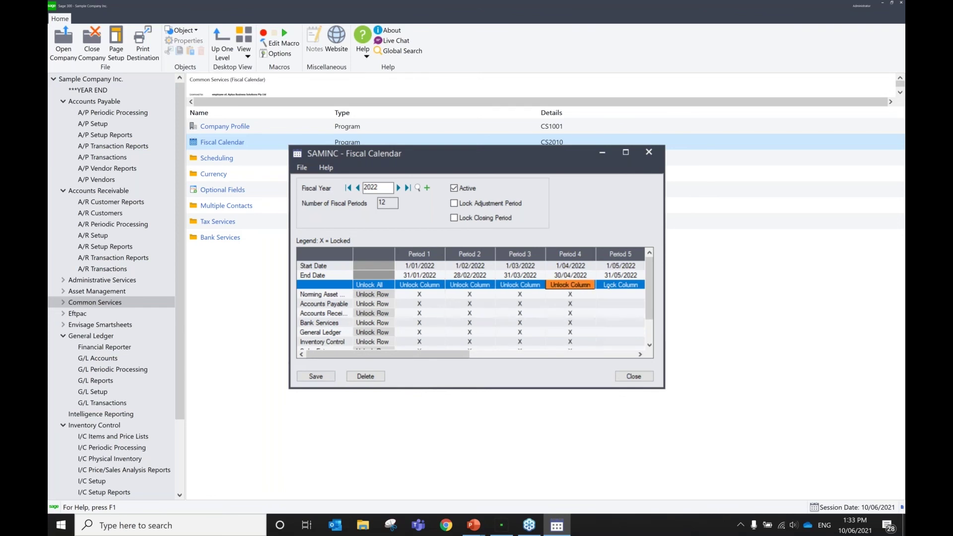
pyautogui.click(610, 287)
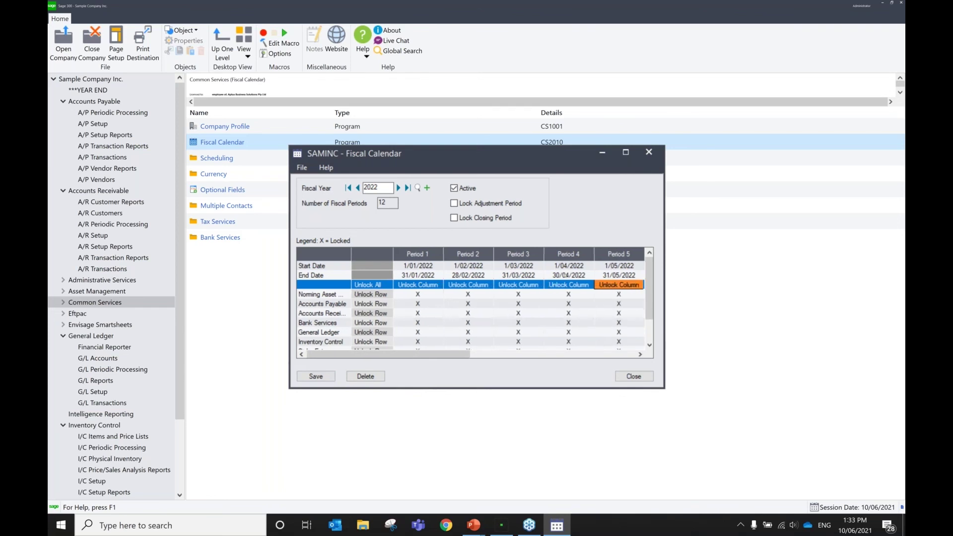
pyautogui.moveTo(451, 353); pyautogui.dragTo(405, 341)
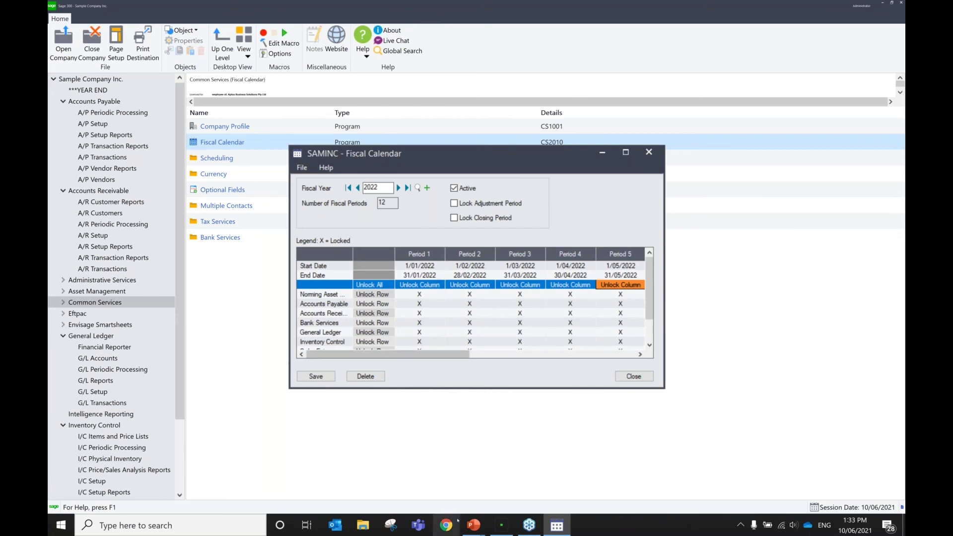
# Step: Switch to the PowerPoint slide show, review the After Year End points up to the source journal reports, and return to Sage 300
pyautogui.moveTo(474, 525)
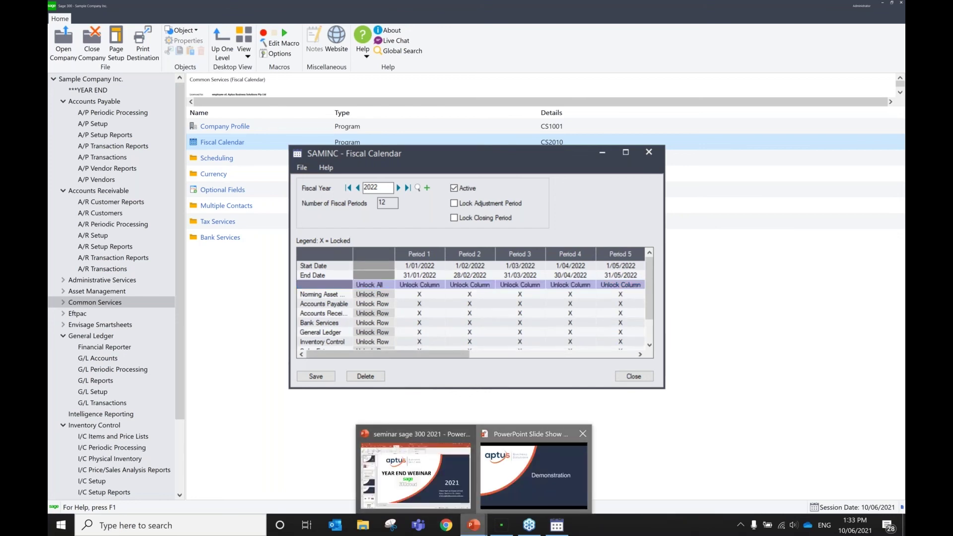
pyautogui.click(535, 467)
pyautogui.click(512, 405)
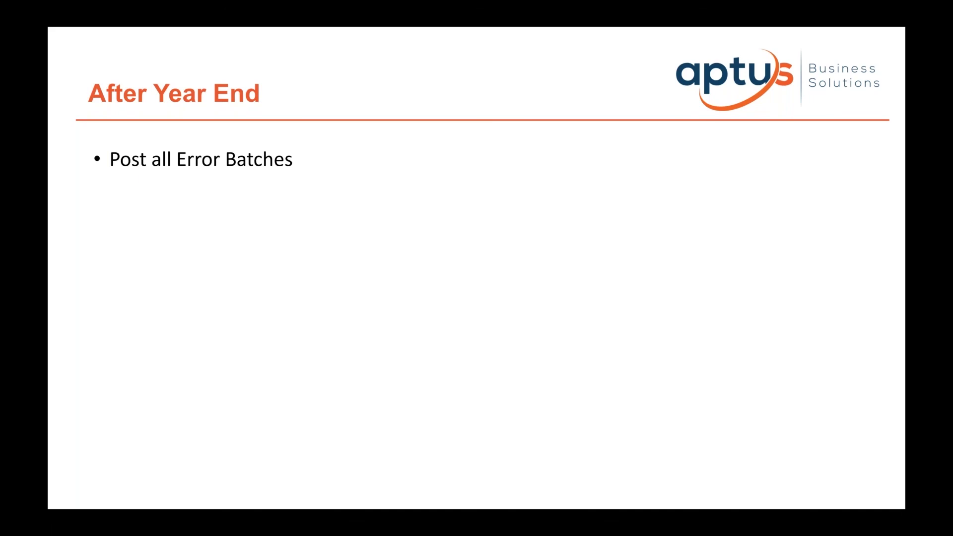
pyautogui.press('Right')
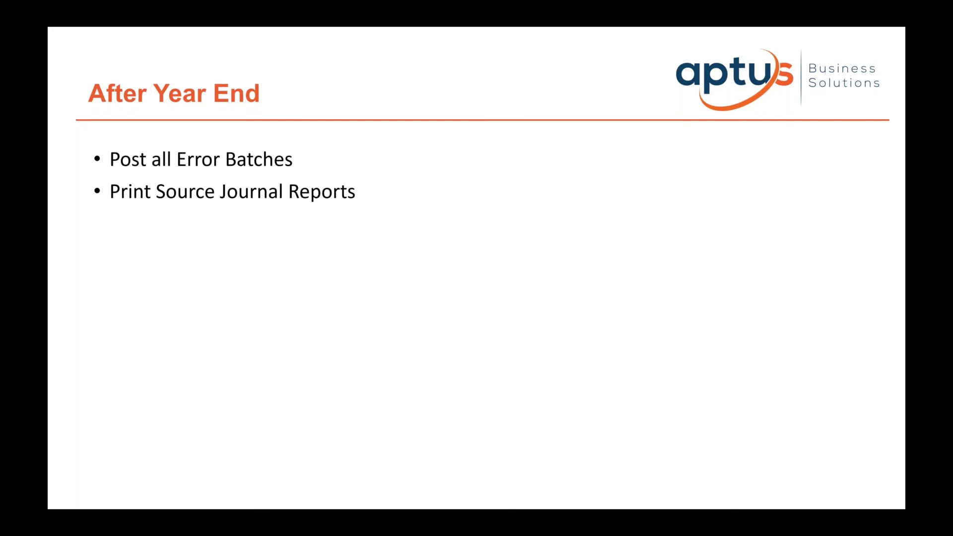
pyautogui.hotkey('alt', 'Tab')
pyautogui.hotkey('alt', 'Tab')
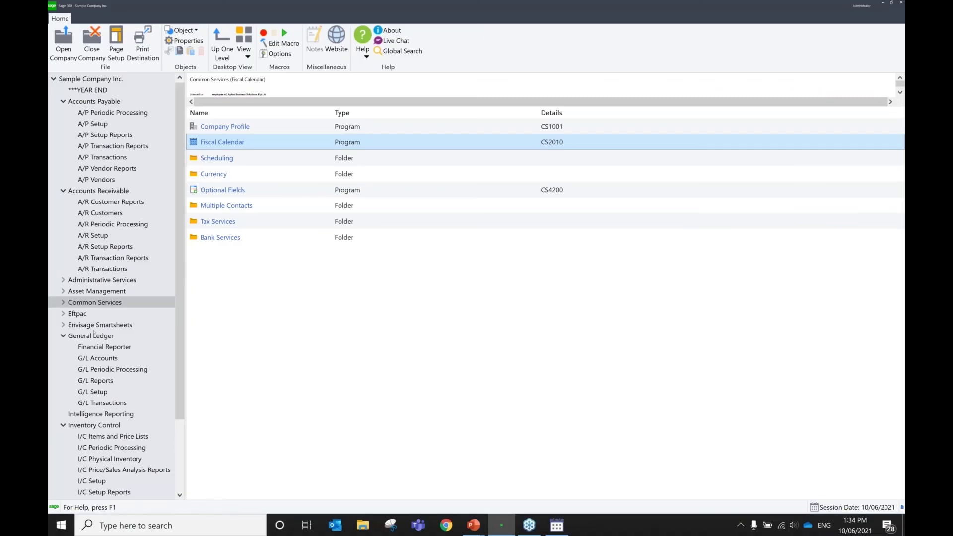
# Step: Open the Source Journal Profiles program in G/L Setup
pyautogui.click(89, 391)
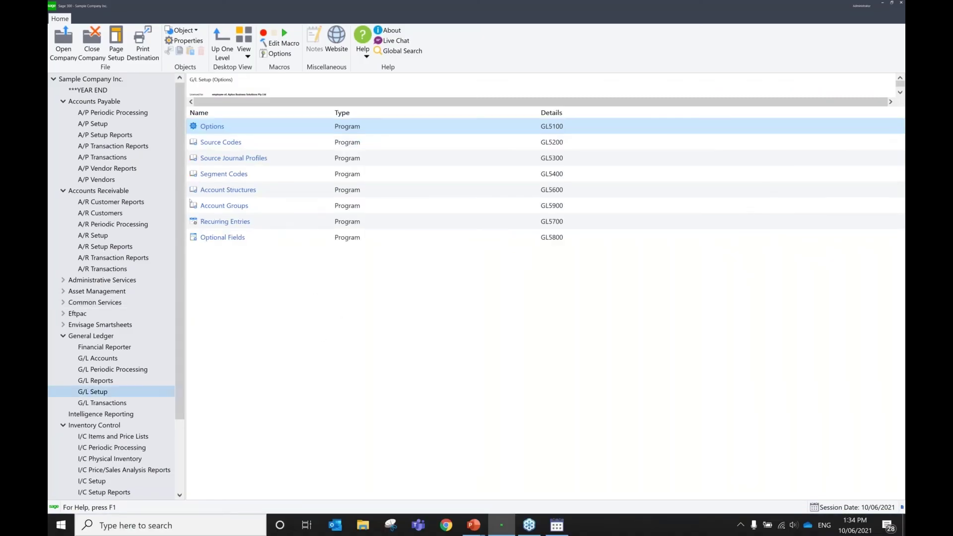
pyautogui.click(211, 143)
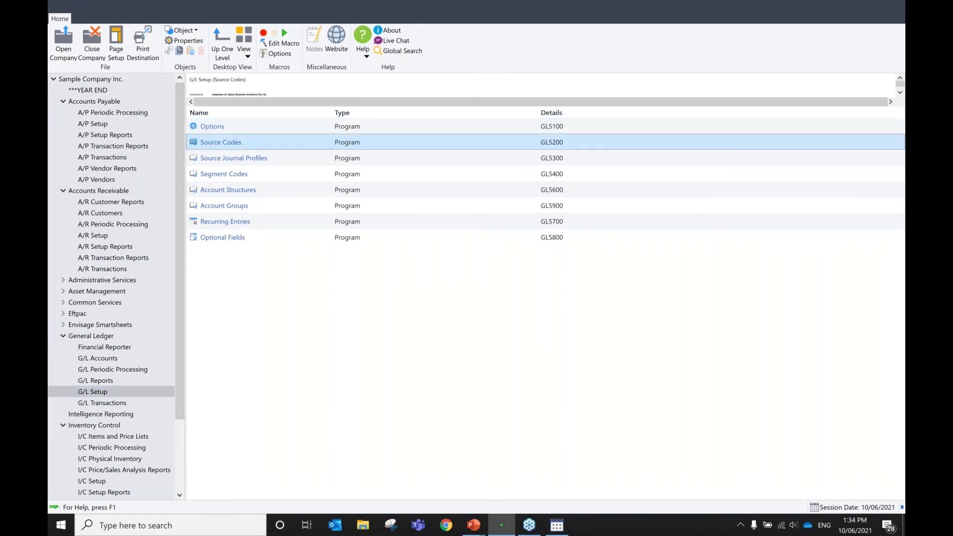
pyautogui.click(553, 300)
pyautogui.doubleClick(233, 158)
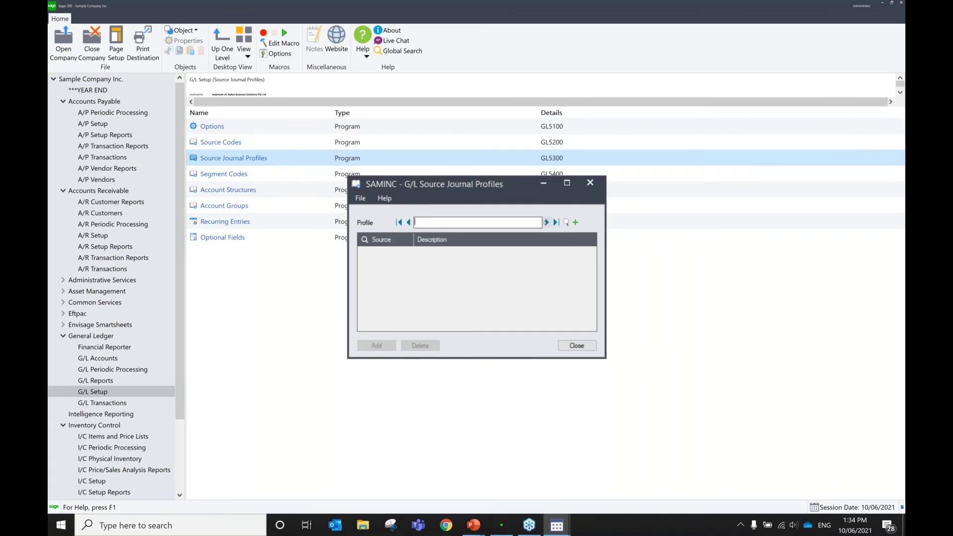
pyautogui.write('year')
pyautogui.click(546, 222)
pyautogui.click(485, 303)
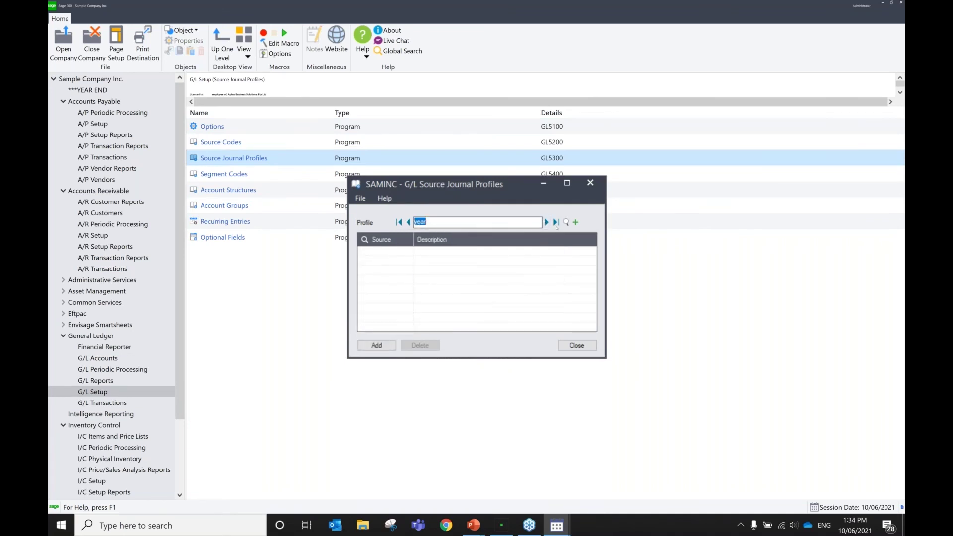
pyautogui.click(575, 222)
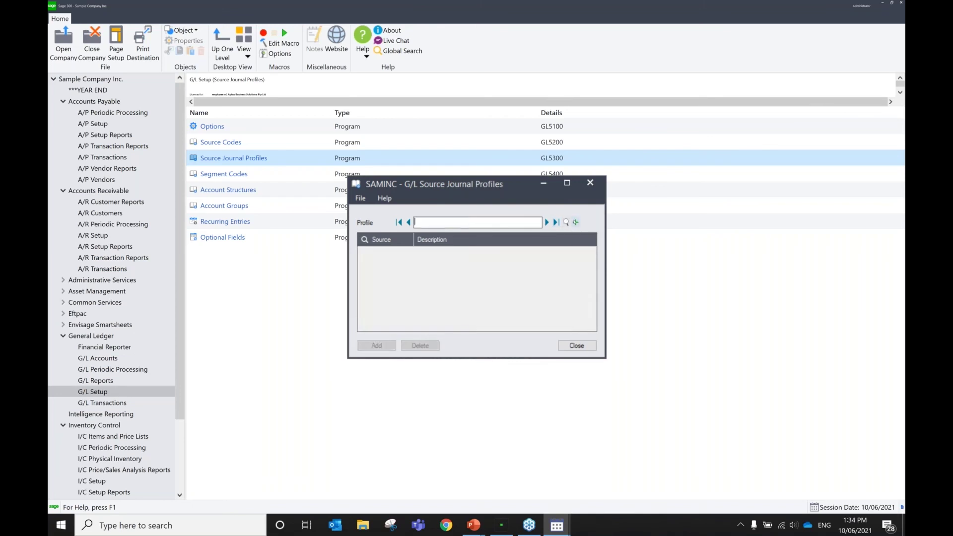
# Step: Create a source journal profile called year end with source code GL-CL, add it, and close the profiles window
pyautogui.write('year end')
pyautogui.click(410, 254)
pyautogui.write('GL-CL')
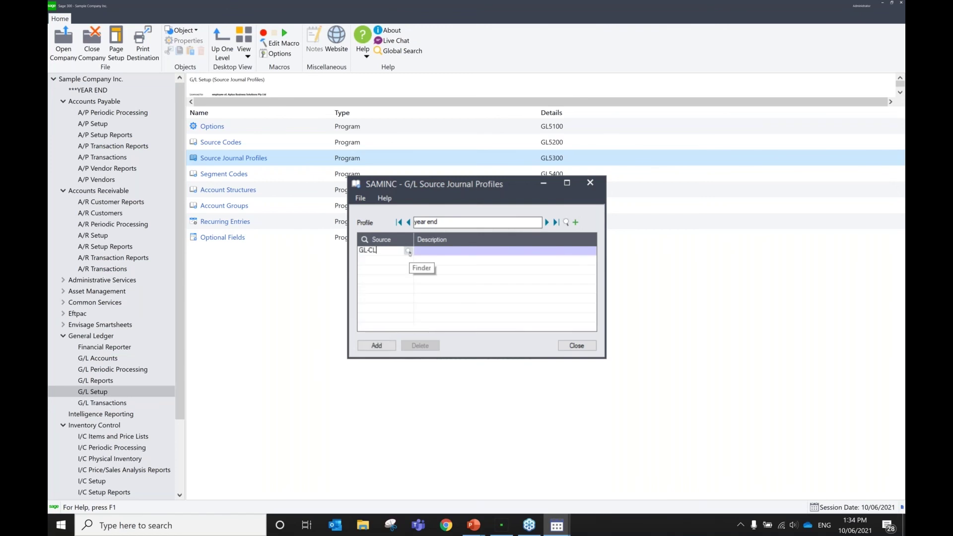
pyautogui.press('Tab')
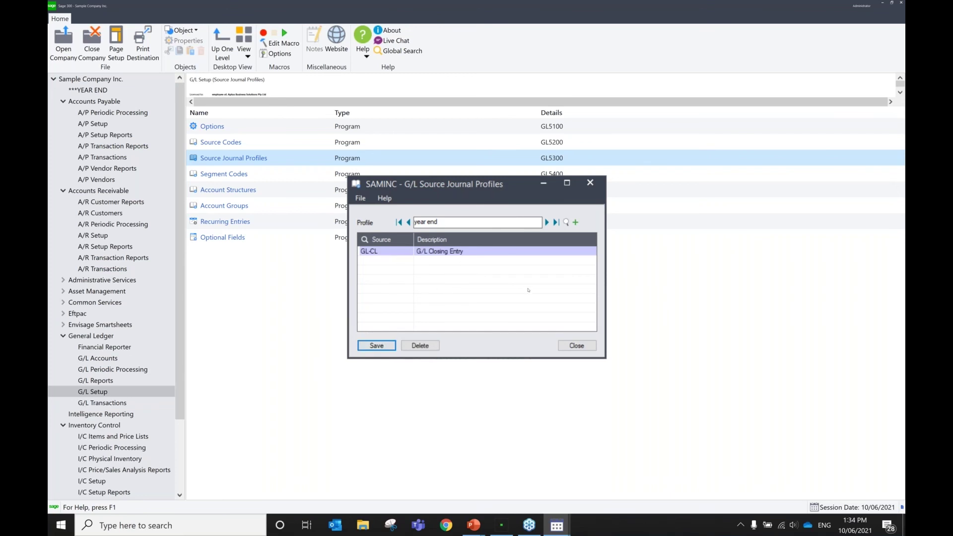
pyautogui.click(563, 344)
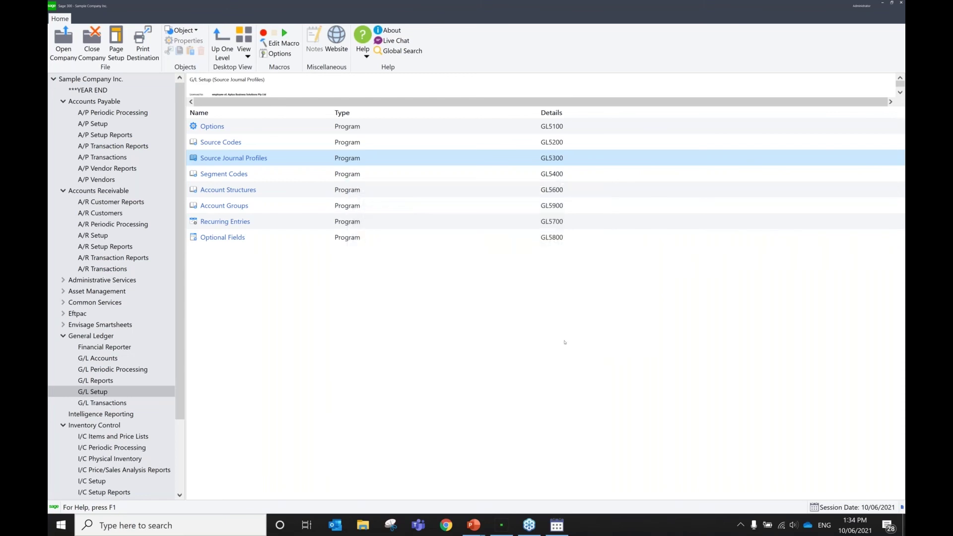
# Step: Open the Source Journals report in G/L Reports, choose the year end profile, and check its account selection options
pyautogui.click(92, 381)
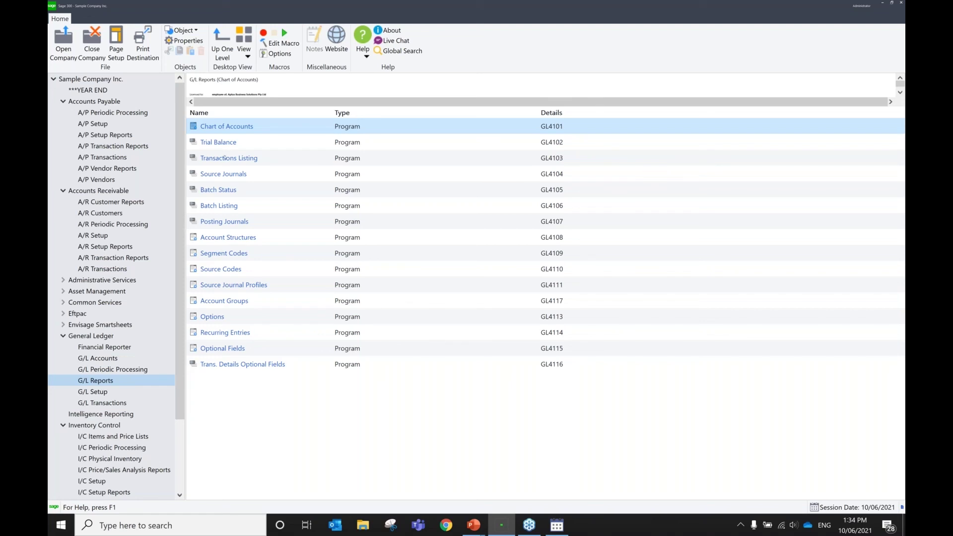
pyautogui.click(225, 174)
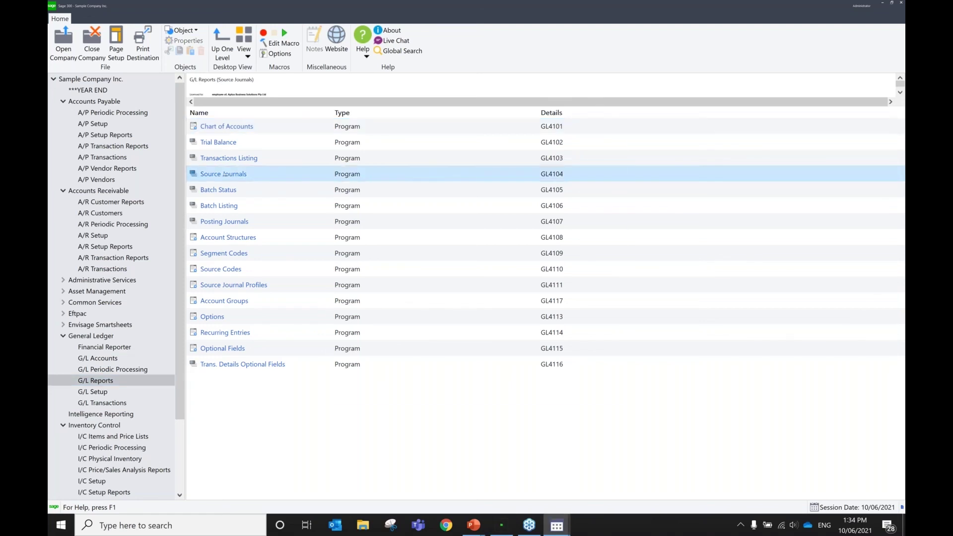
pyautogui.click(540, 209)
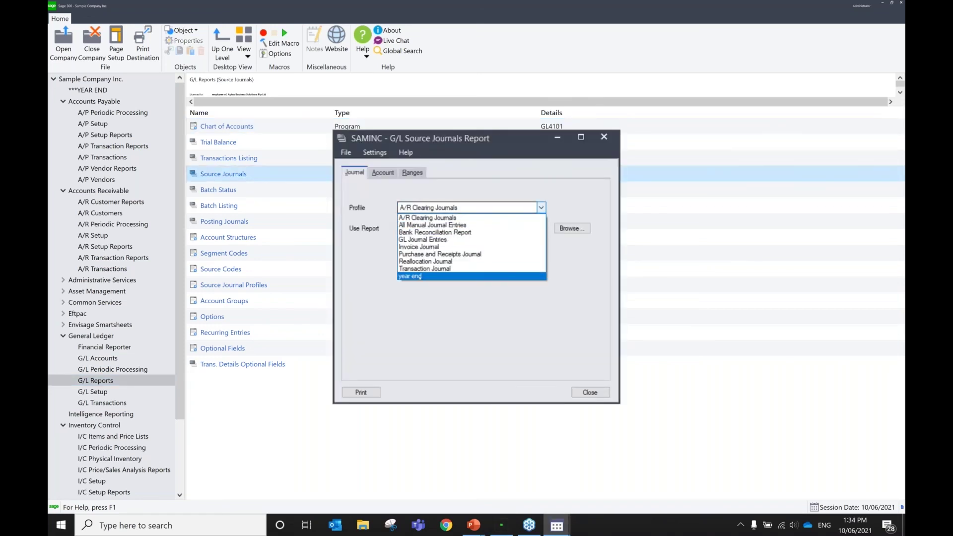
pyautogui.click(421, 276)
pyautogui.click(388, 173)
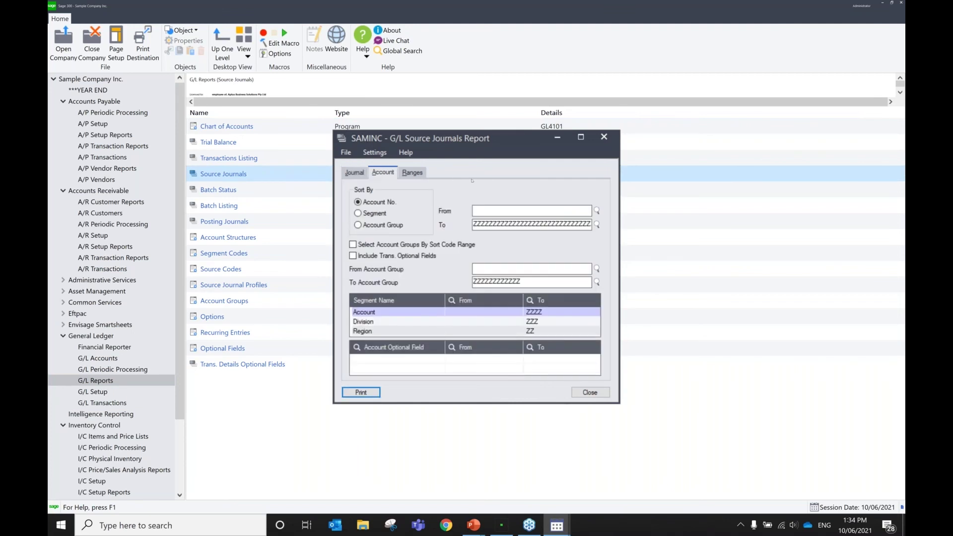
# Step: Set the Source Journals report's year/period range from 2020 - 01 to 2020 - 12
pyautogui.click(411, 172)
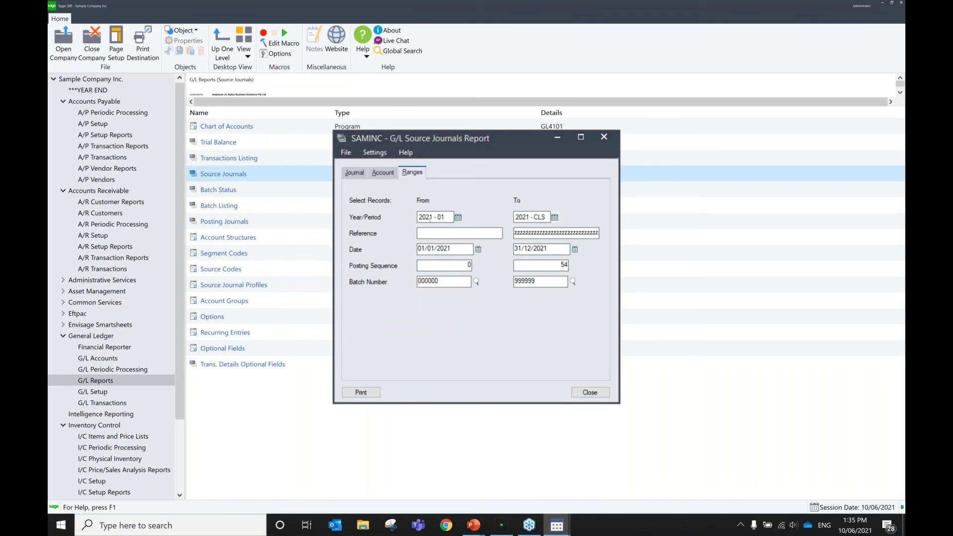
pyautogui.click(459, 218)
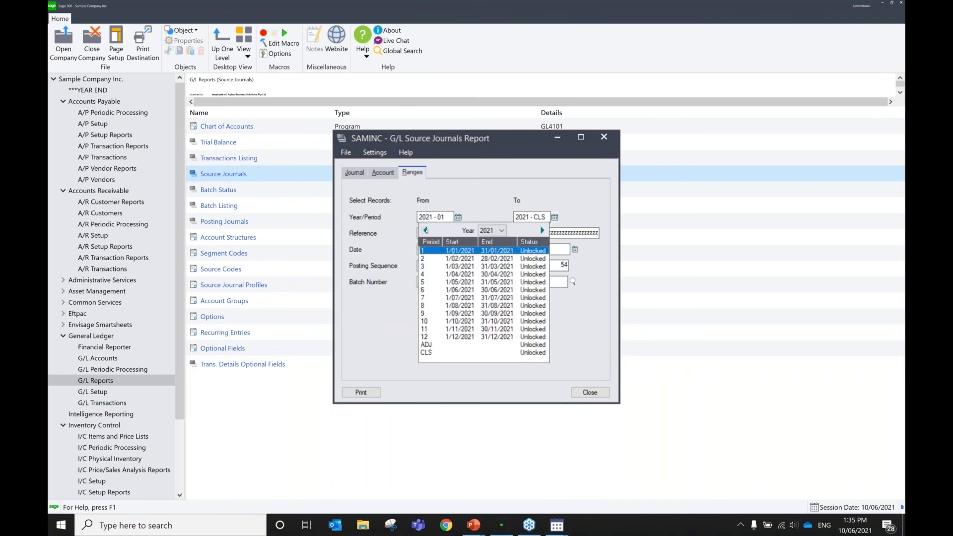
pyautogui.click(425, 231)
pyautogui.click(515, 253)
pyautogui.click(555, 217)
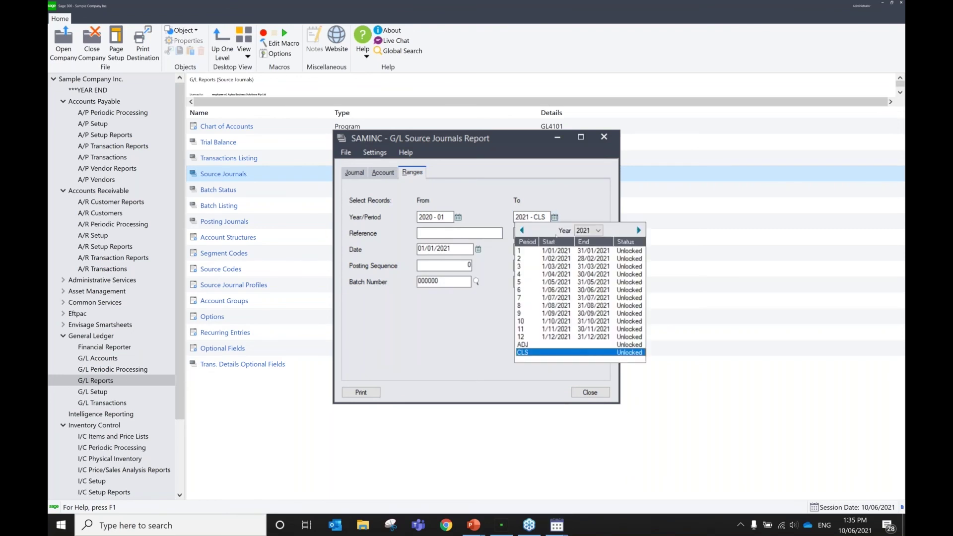
pyautogui.click(521, 231)
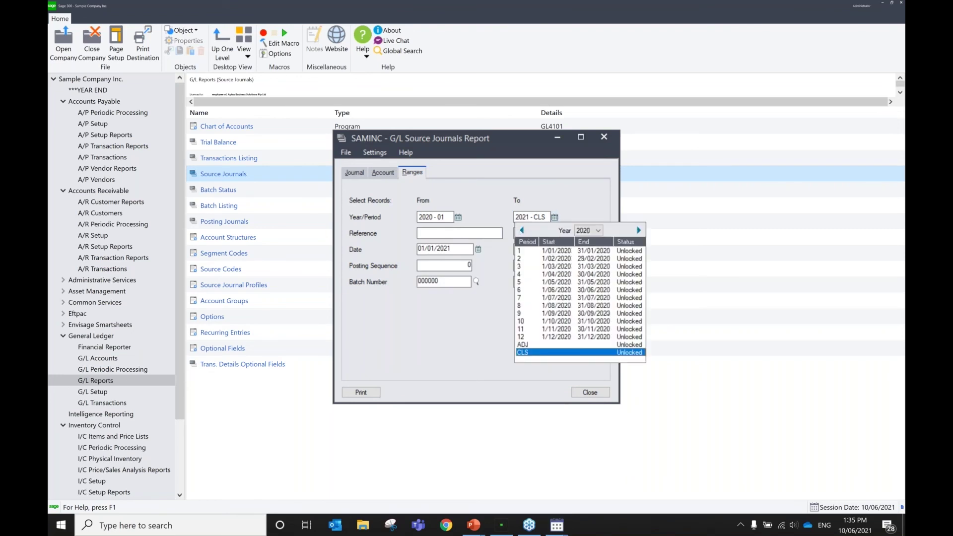
pyautogui.click(612, 338)
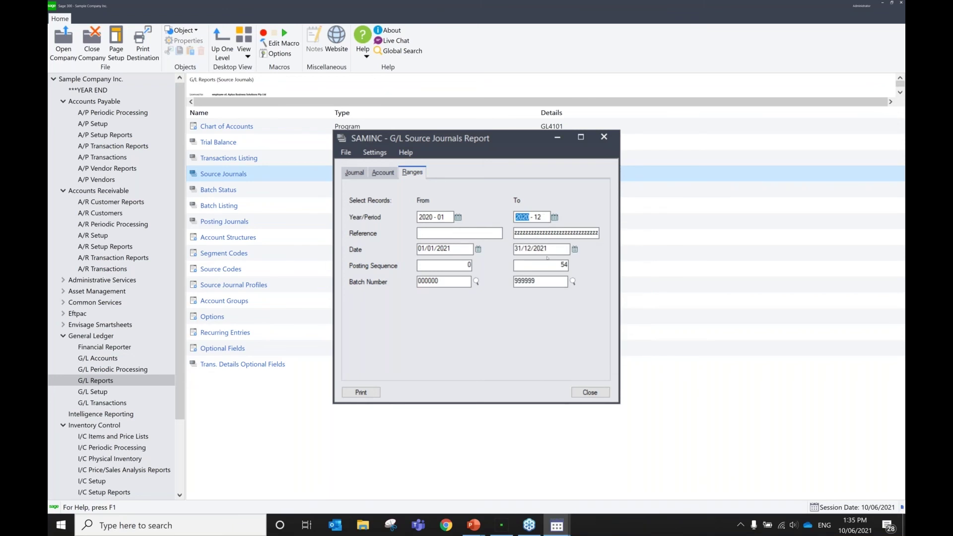
# Step: Print the year end source journal report to preview, then close the preview and the report window
pyautogui.click(377, 390)
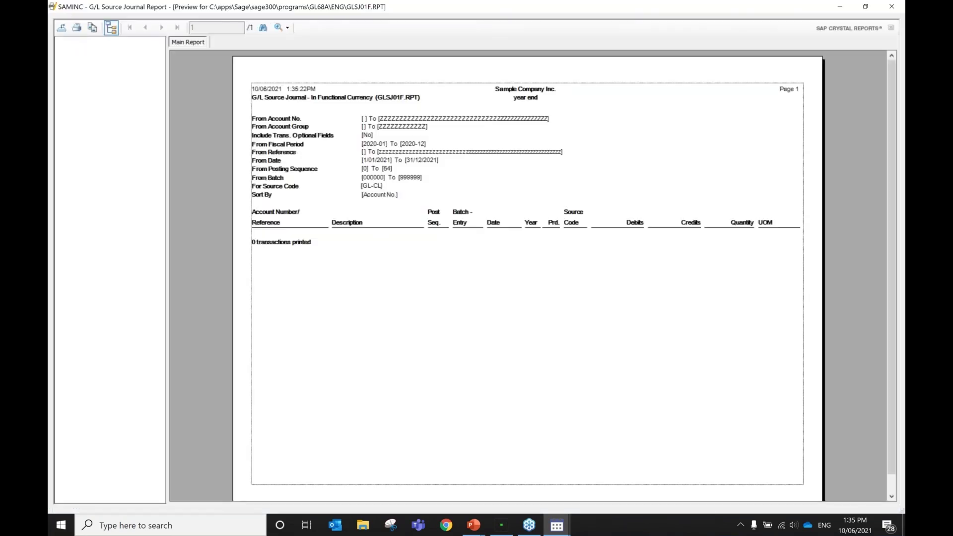
pyautogui.click(891, 7)
pyautogui.click(585, 392)
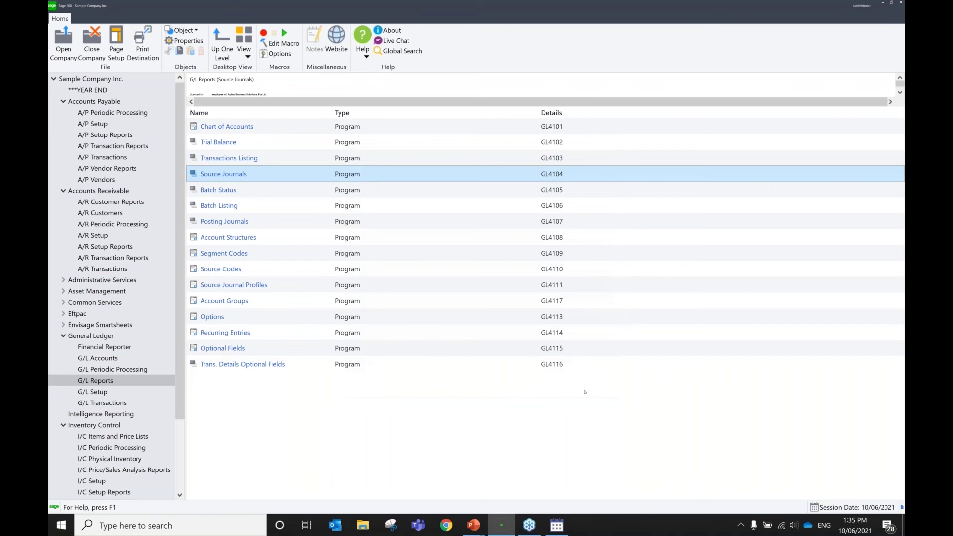
# Step: Open the Batch List in G/L Transactions, select batch 000208, and widen the Description column to read the full batch descriptions
pyautogui.click(124, 403)
pyautogui.doubleClick(217, 126)
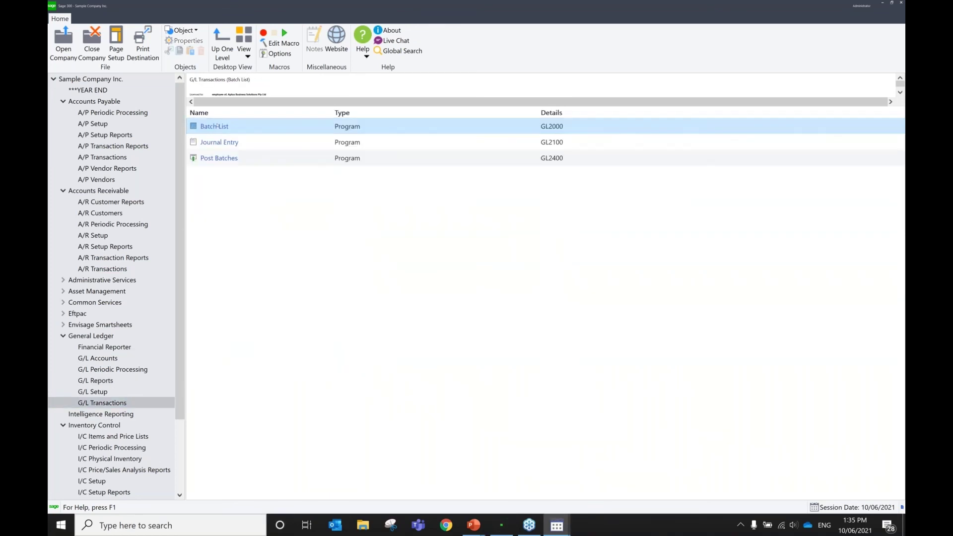
pyautogui.click(323, 329)
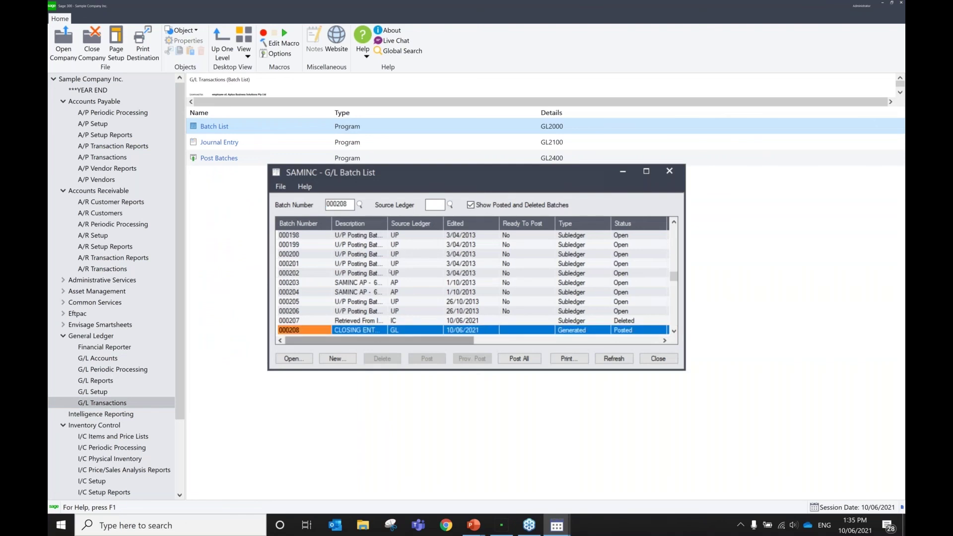
pyautogui.moveTo(413, 216); pyautogui.dragTo(446, 218)
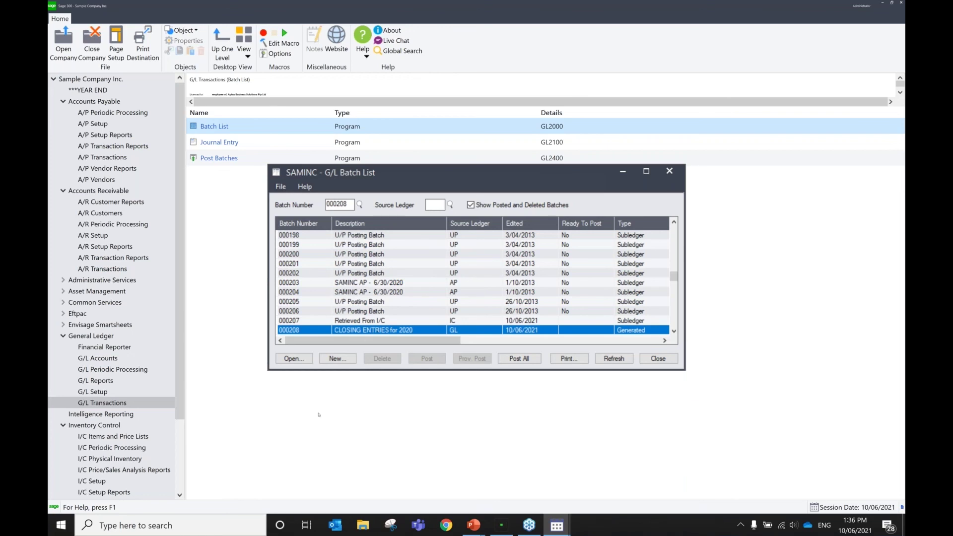
# Step: Switch to the PowerPoint slide show
pyautogui.click(473, 525)
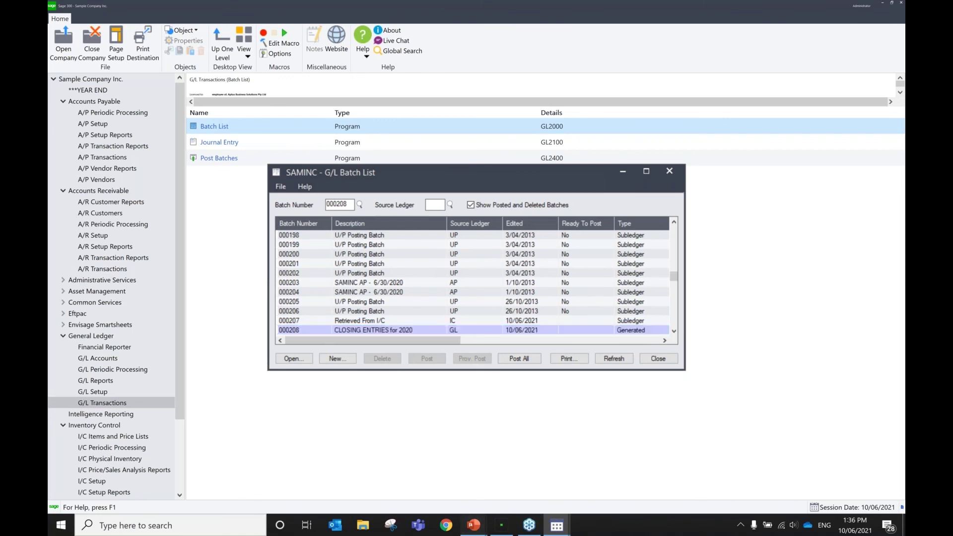